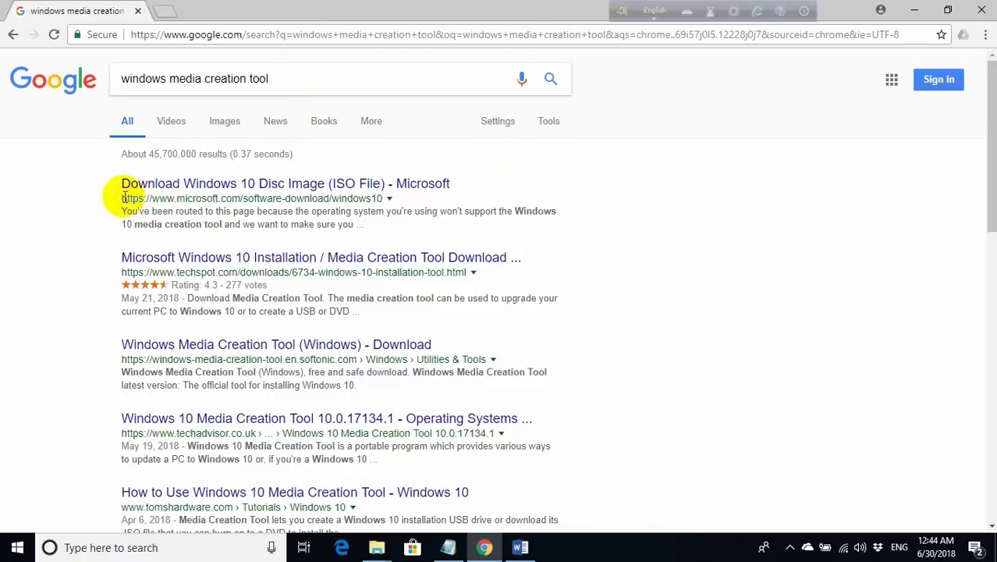
- Open Microsoft's "Download Windows 10 Disc Image (ISO File)" page from the search results
left_click_drag(121, 185, 396, 186)
left_click(364, 217)
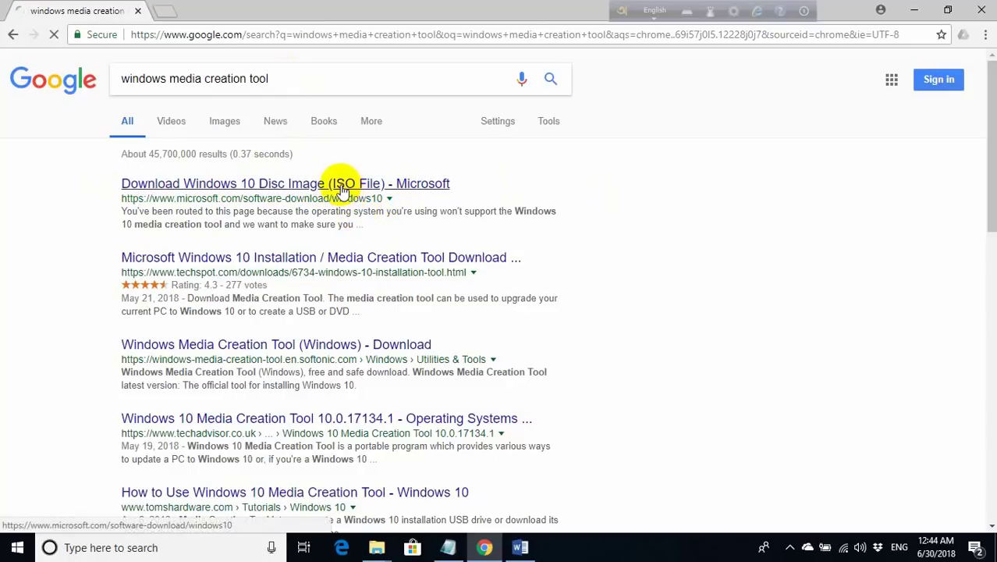
left_click(341, 189)
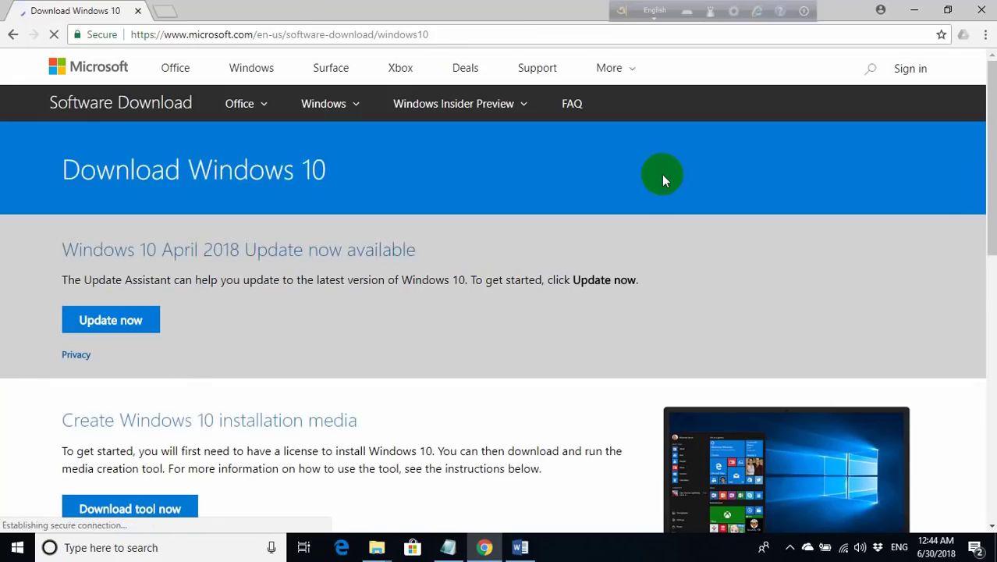
- Start downloading the Windows 10 media creation tool and cancel that download
left_click_drag(46, 185, 424, 177)
scroll(290, 267, "down", 2)
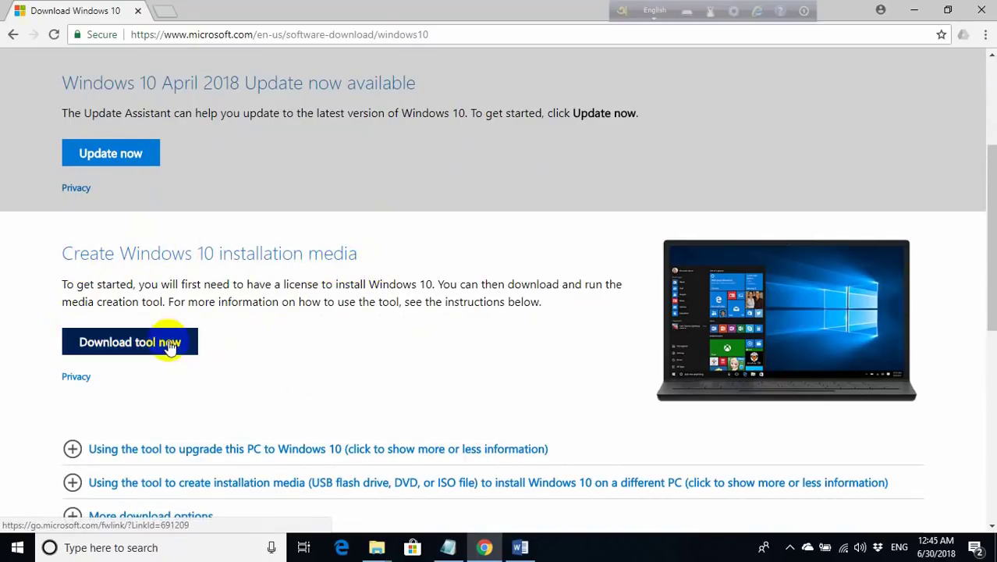
left_click(144, 351)
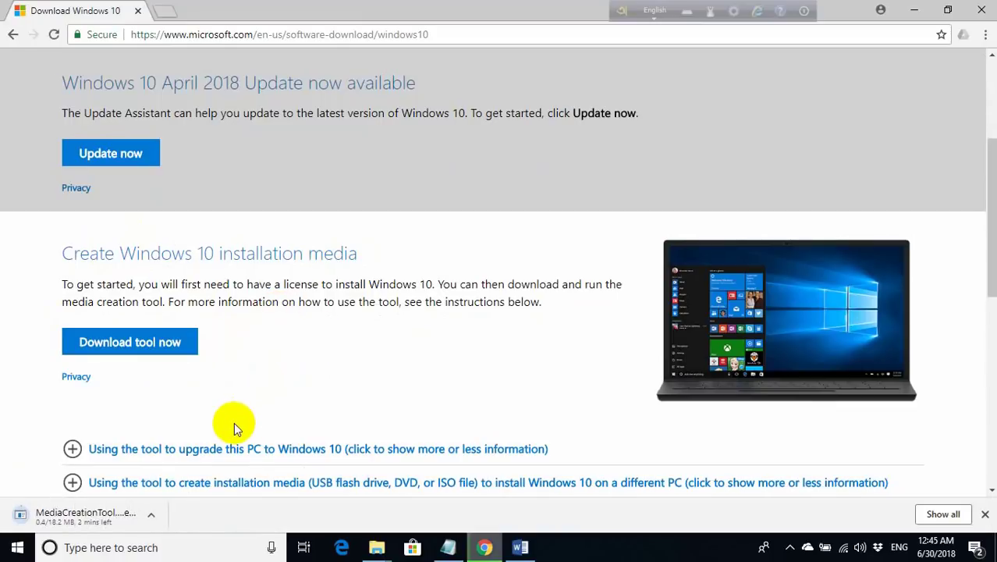
left_click(153, 517)
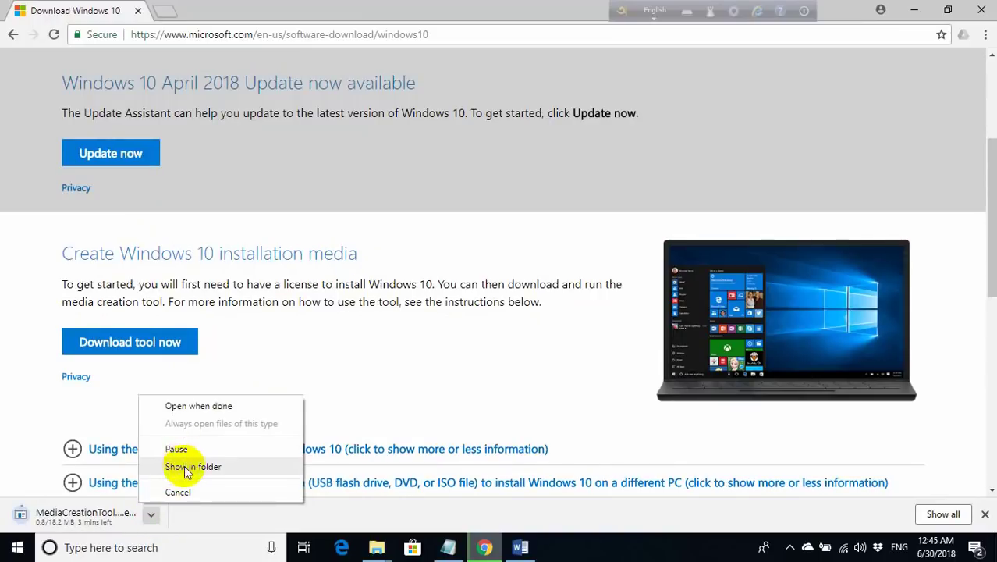
left_click(179, 489)
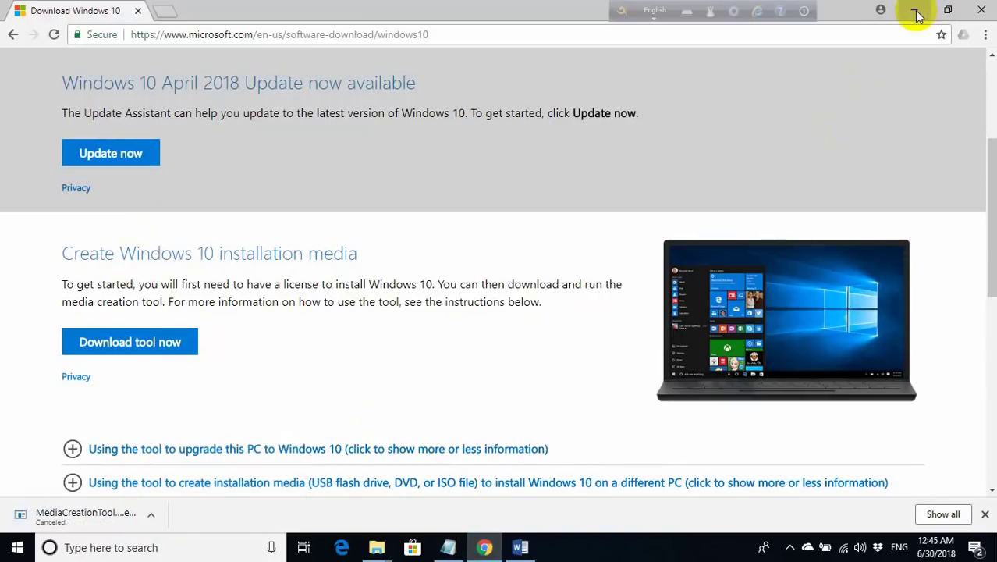
- Minimize the browser and run the MediaCreationTool1803 file stored on the desktop
left_click(915, 11)
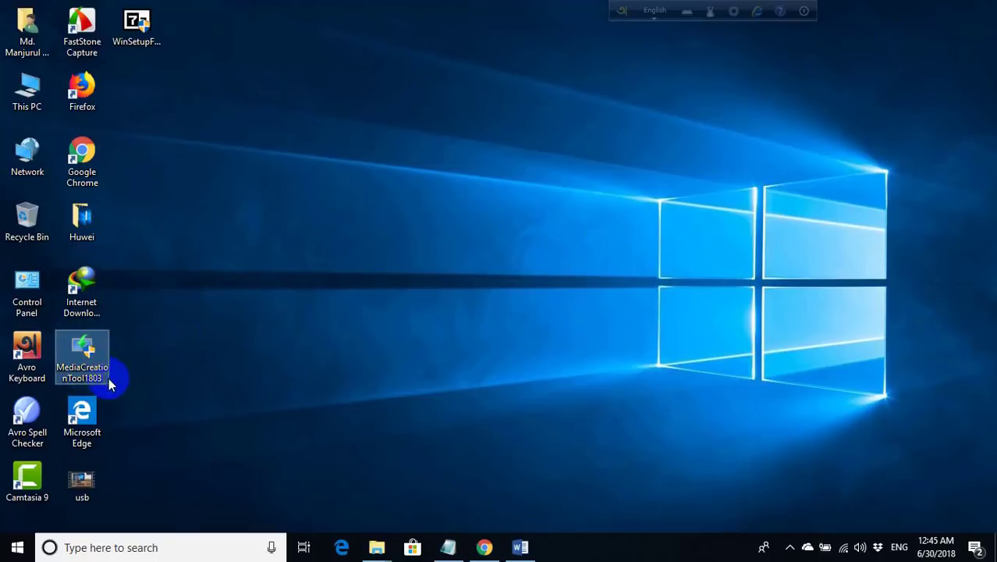
mouse_move(95, 374)
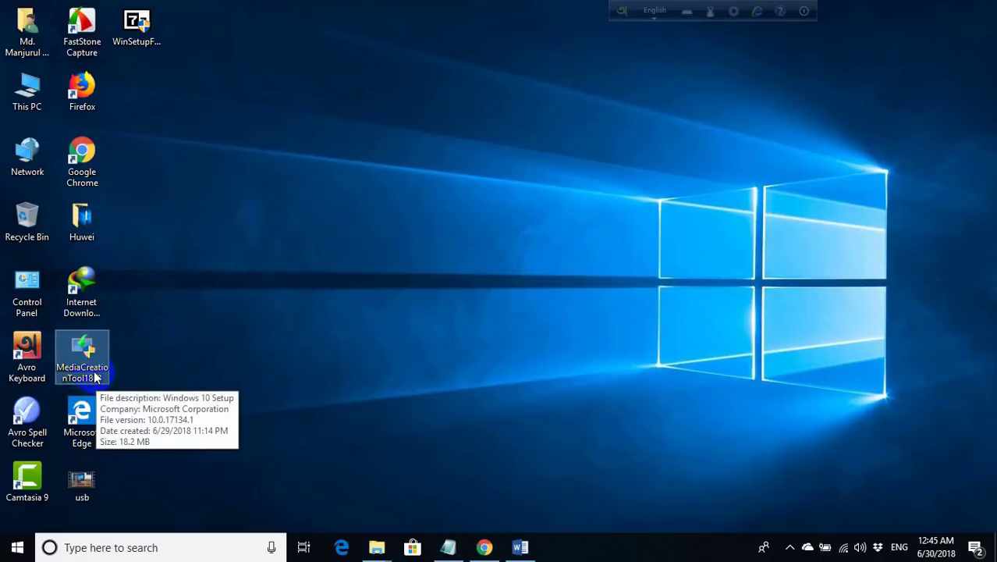
double_click(95, 374)
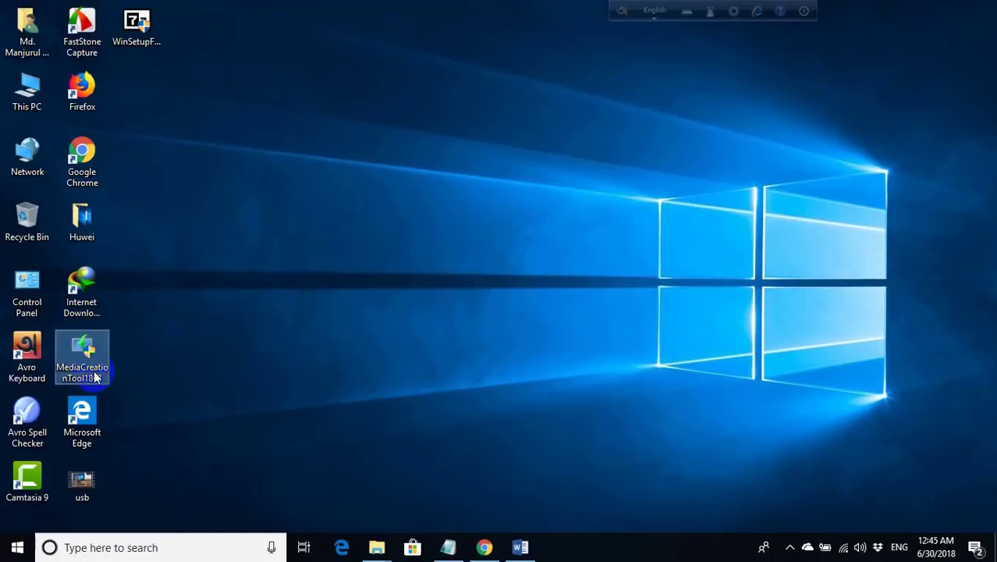
left_click(429, 378)
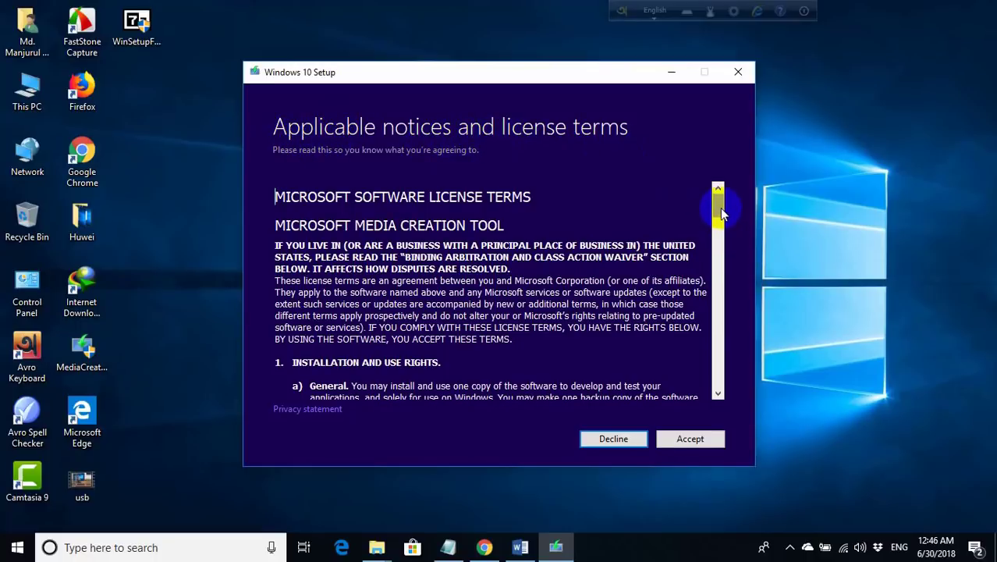
- Look over the Media Creation Tool license terms in Windows 10 Setup and accept them
mouse_move(719, 206)
left_mouse_down()
mouse_move(740, 305)
mouse_move(729, 389)
mouse_move(724, 196)
left_mouse_up()
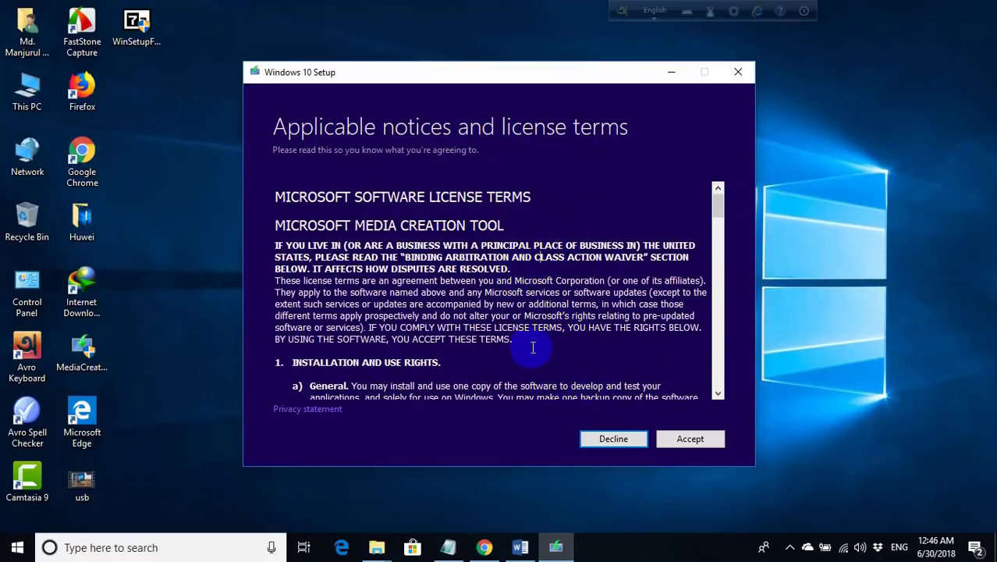
left_click(690, 442)
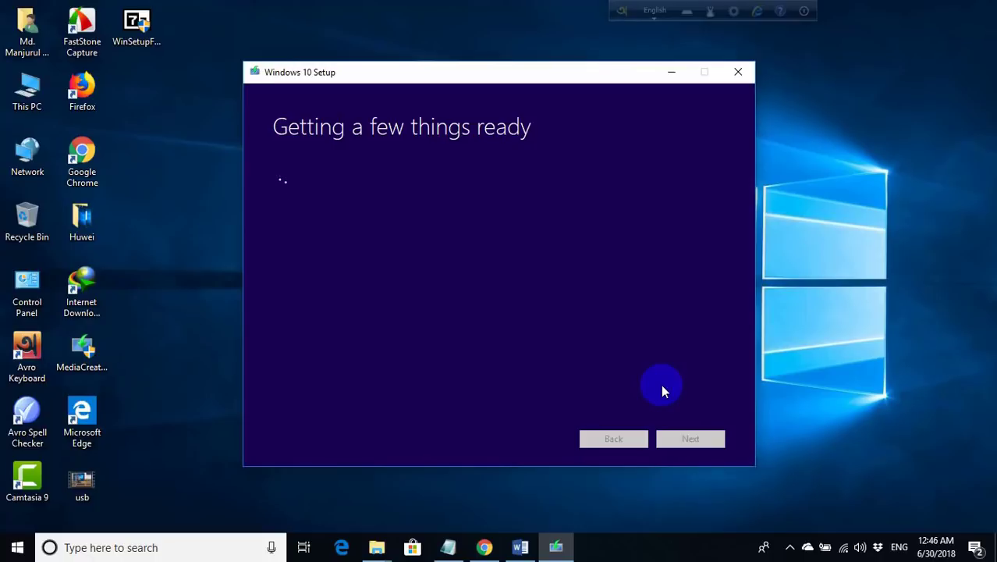
left_click(222, 184)
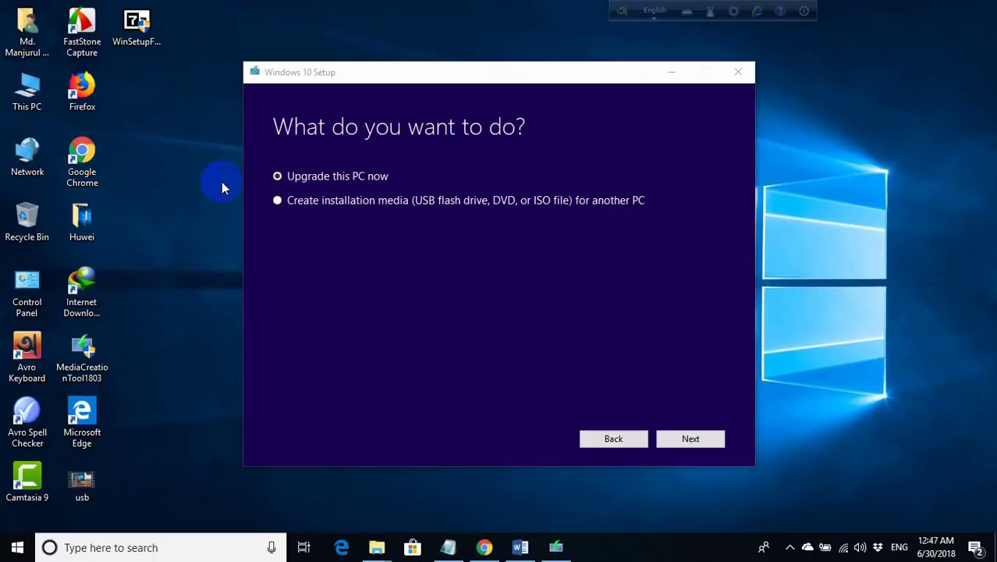
- Choose to create installation media (USB flash drive, DVD, or ISO file) for another PC and continue
left_click(320, 205)
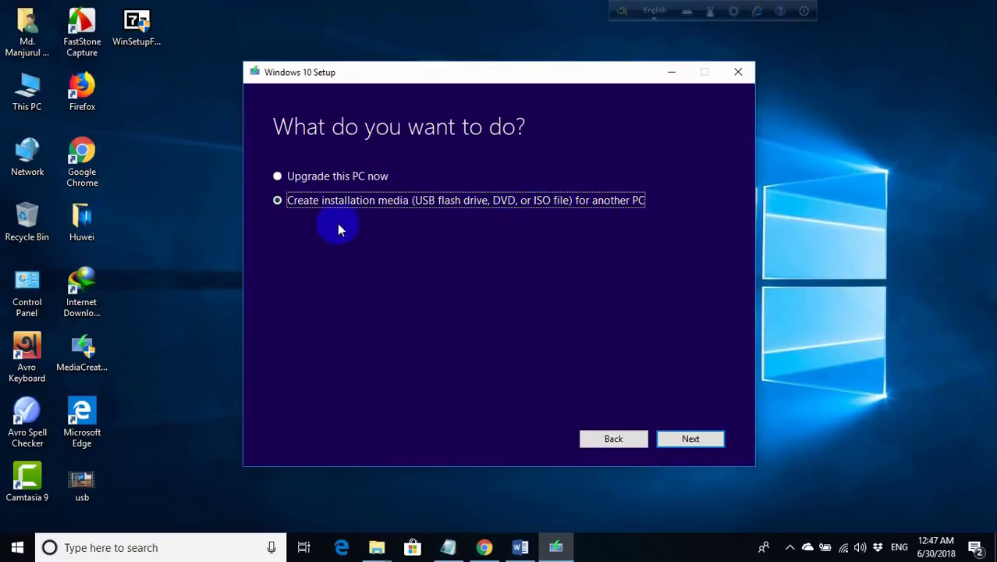
left_click(283, 201)
left_click(690, 438)
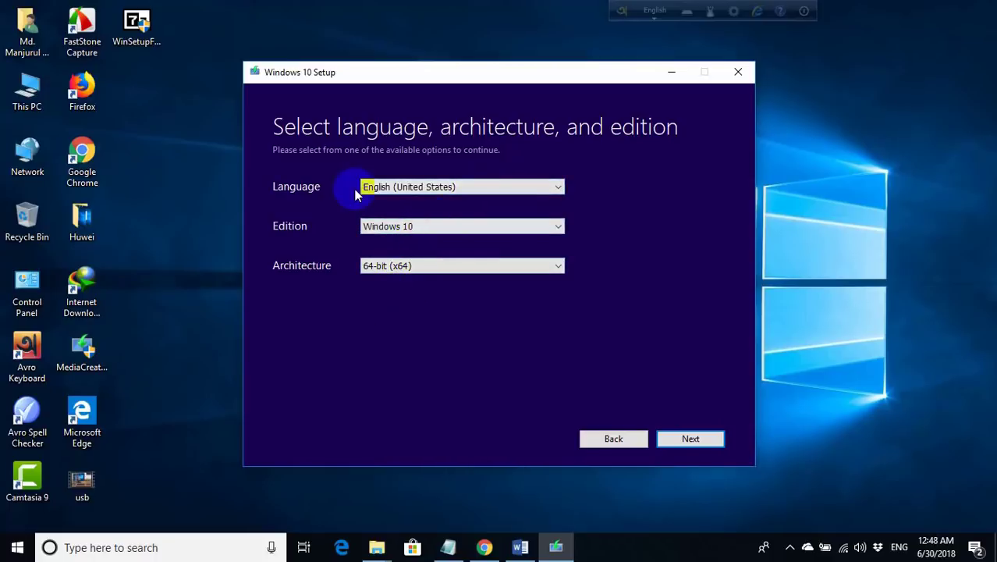
- Examine the available language and edition choices for the installation media without changing them
left_click(446, 189)
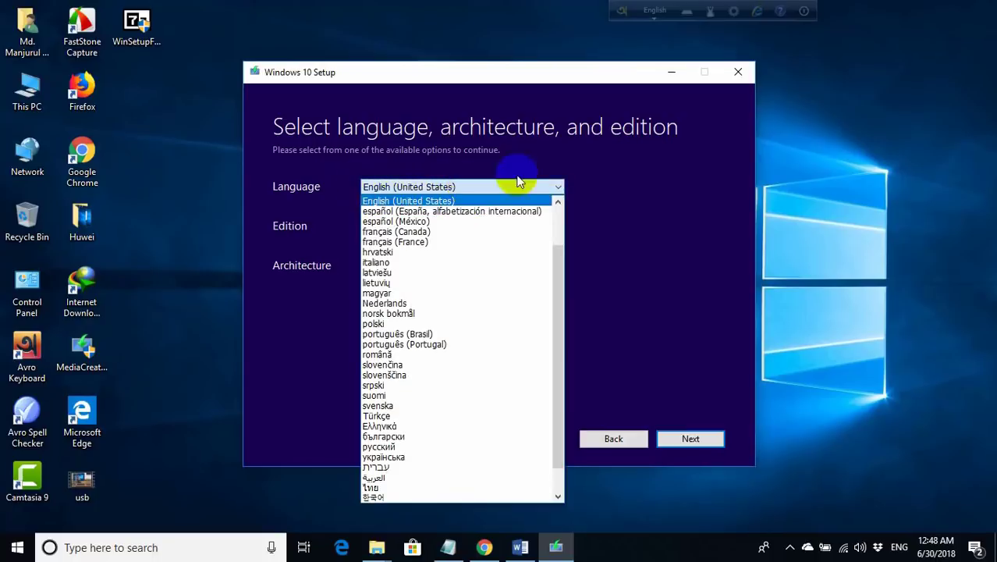
scroll(558, 266, "down", 1)
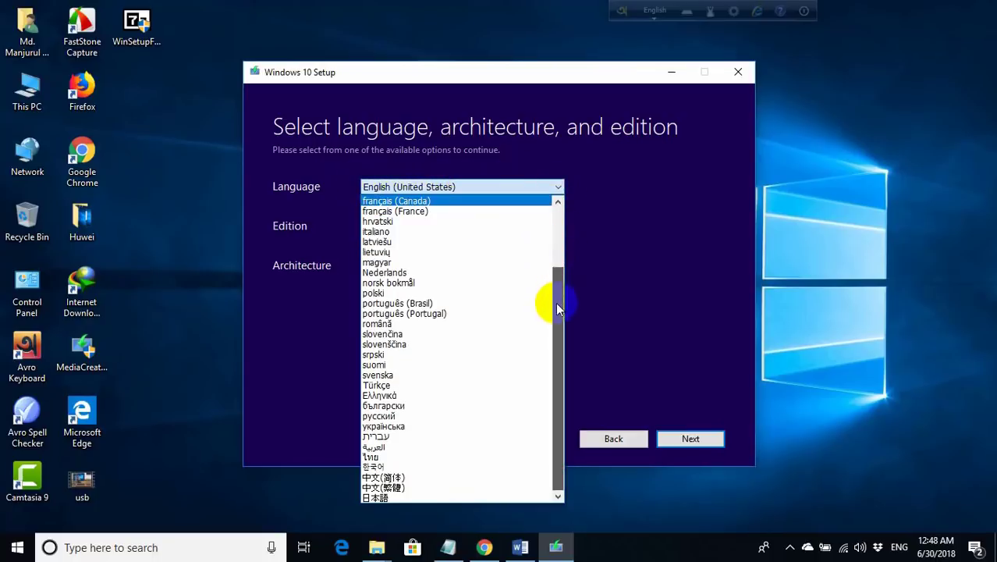
scroll(557, 321, "up", 3)
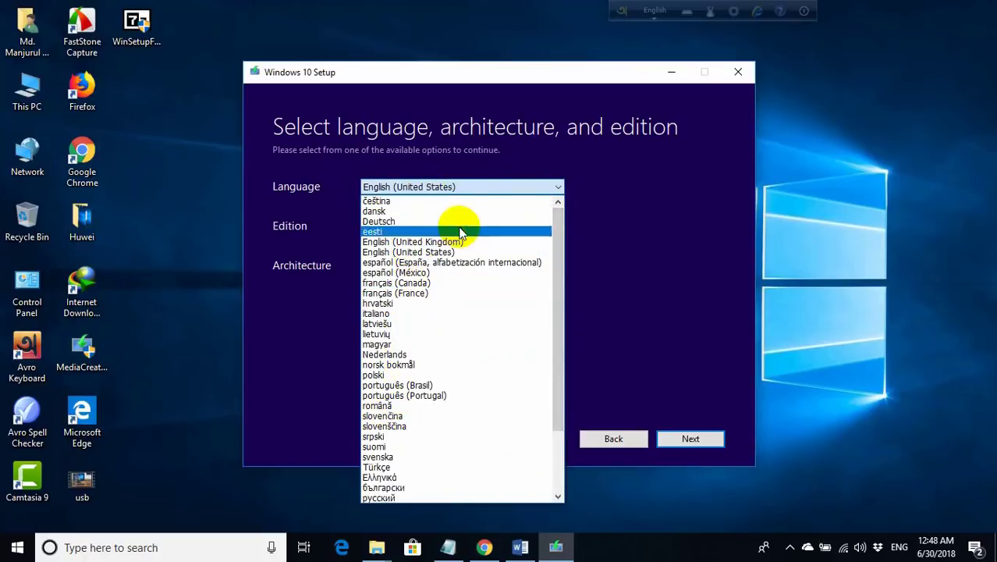
left_click(646, 196)
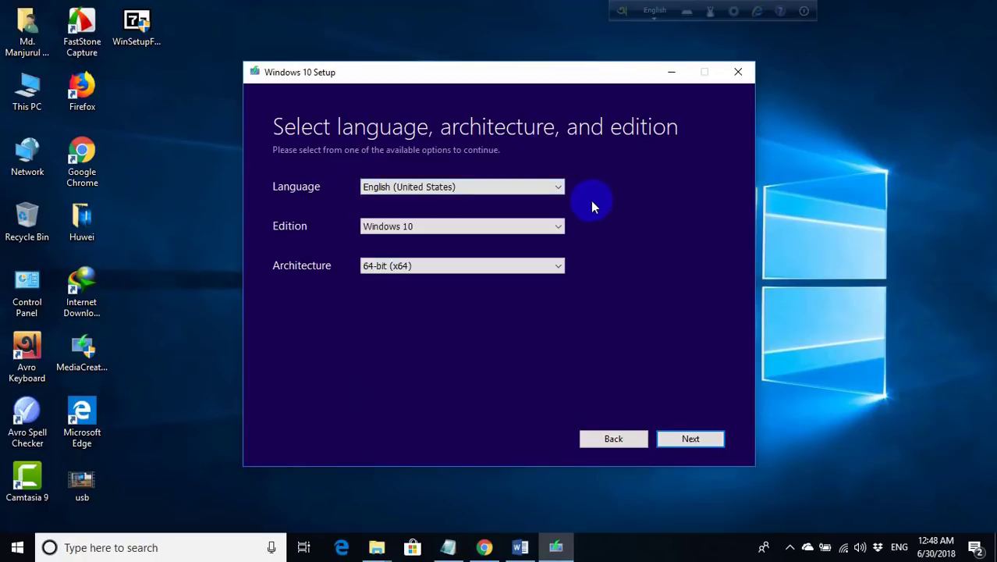
left_click(526, 228)
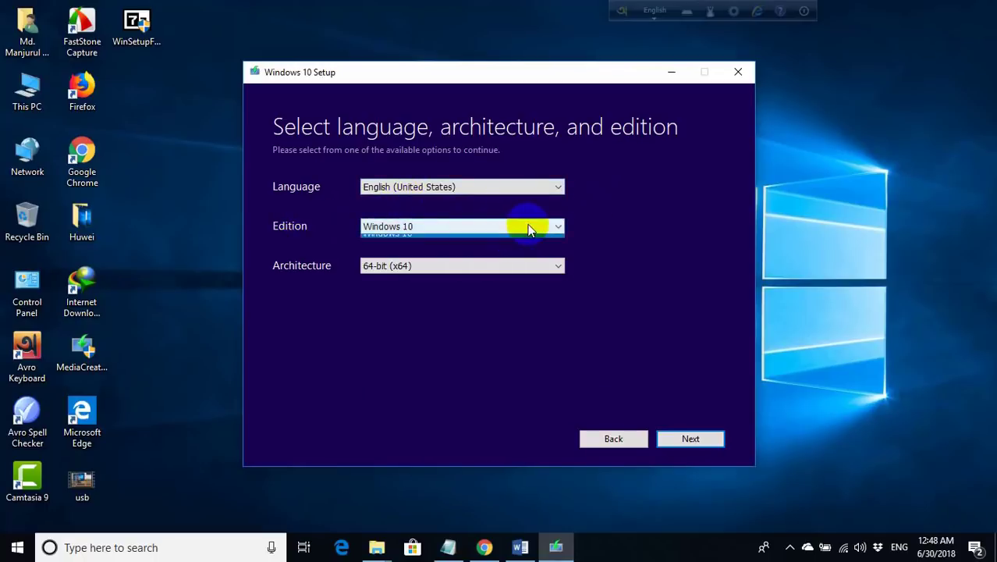
left_click(594, 226)
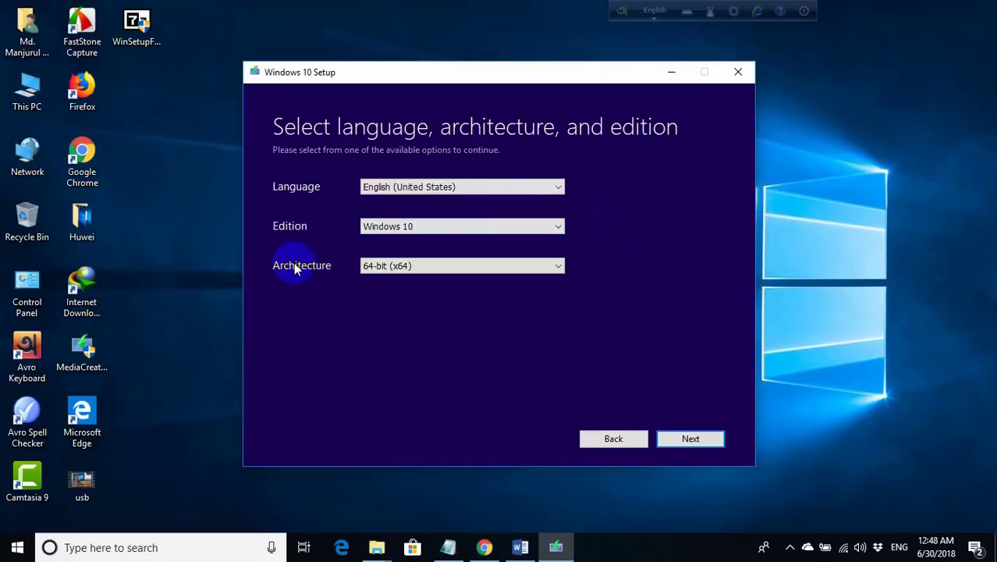
- Try the 32-bit (x86), 64-bit (x64) and Both options for the architecture
left_click(438, 268)
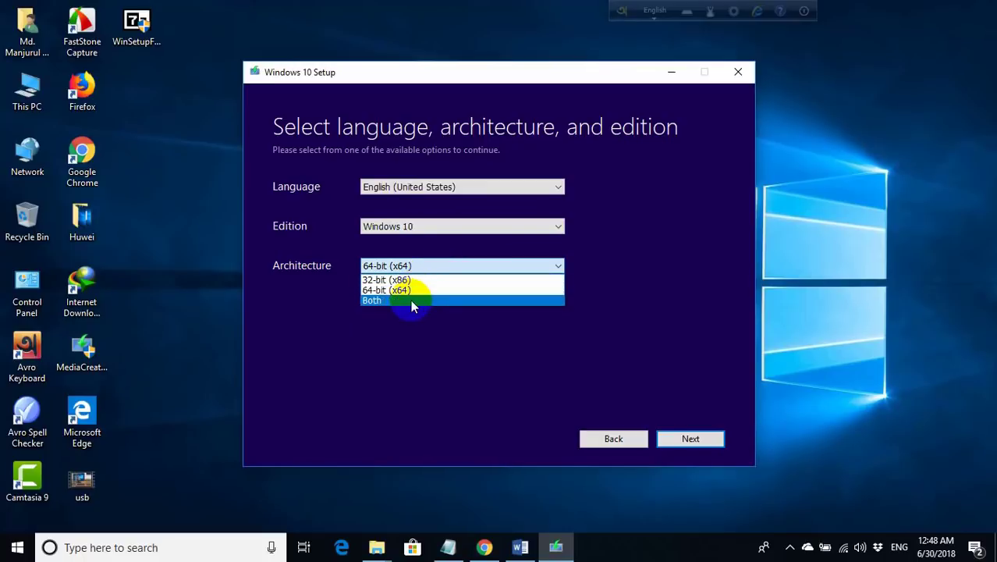
left_click(405, 279)
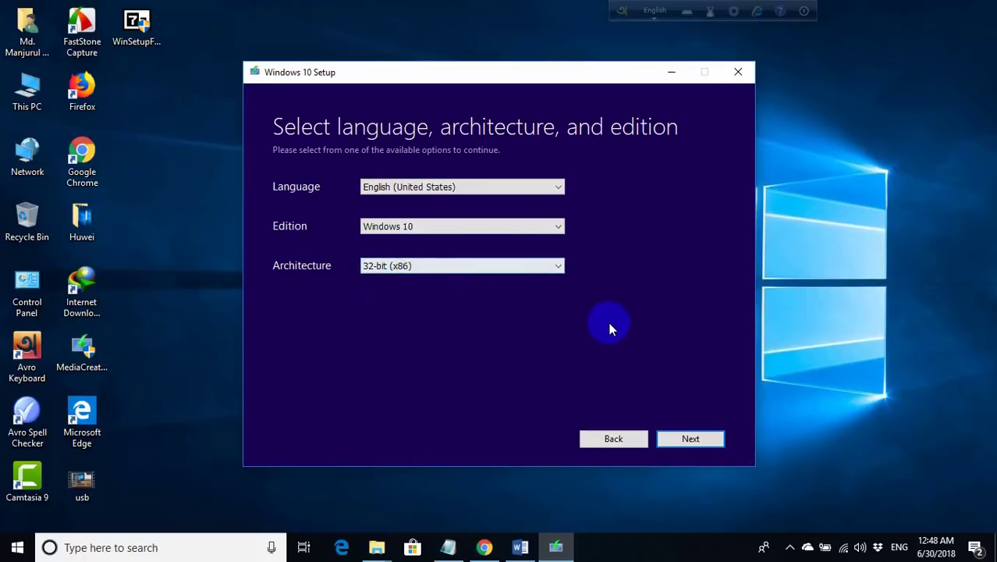
left_click(553, 269)
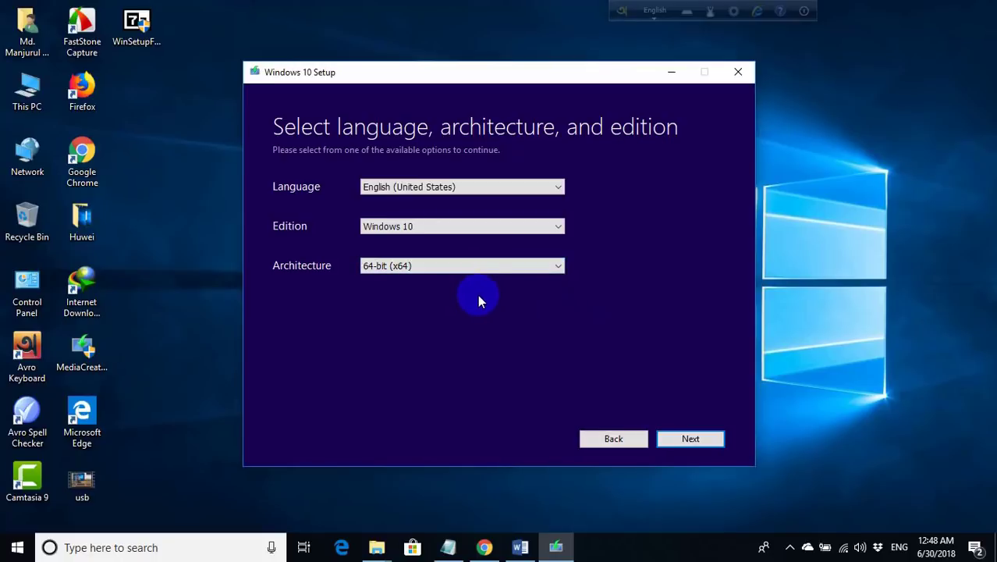
left_click(478, 266)
left_click(437, 301)
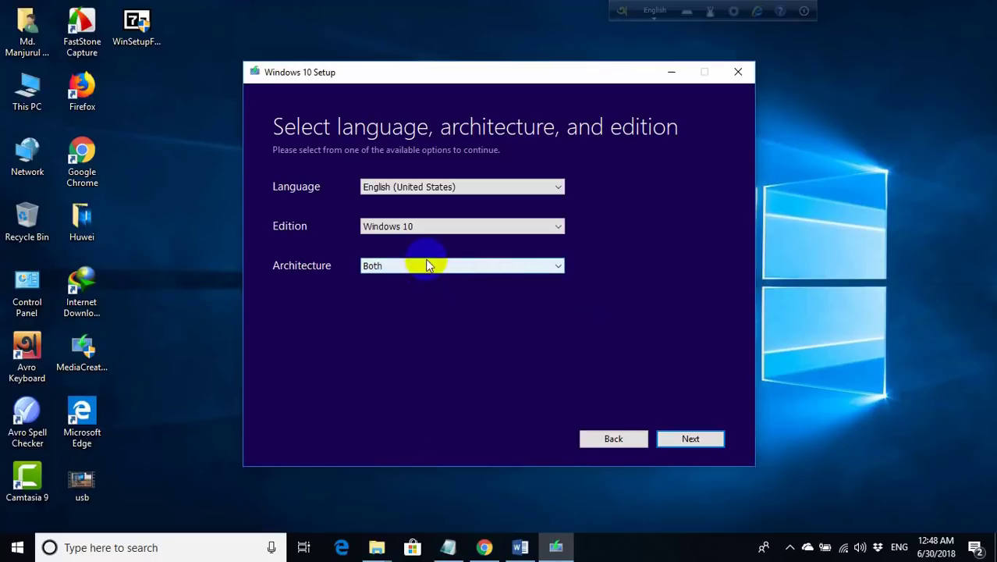
- Set the architecture to 64-bit (x64) and continue to the media selection
left_click(429, 266)
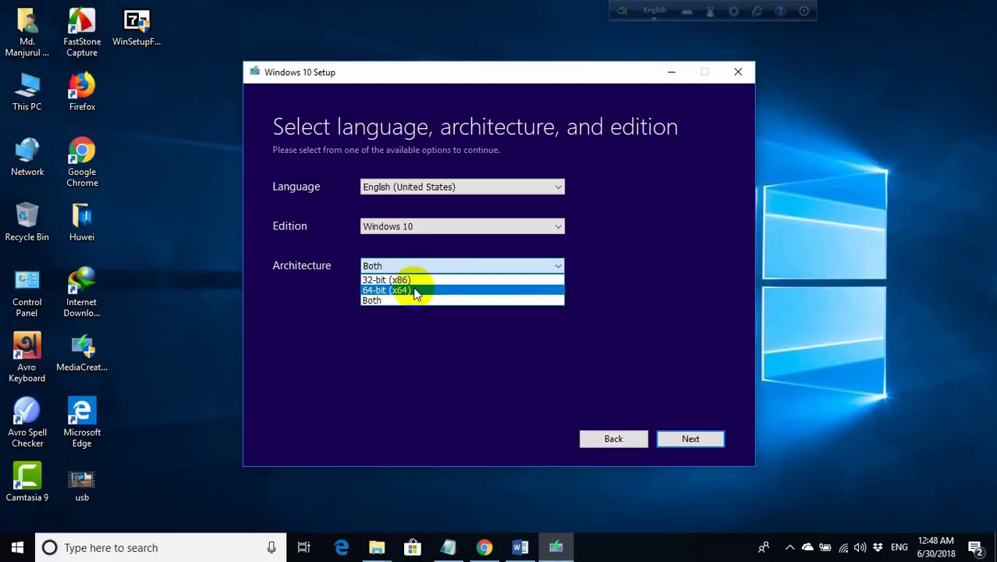
left_click(416, 292)
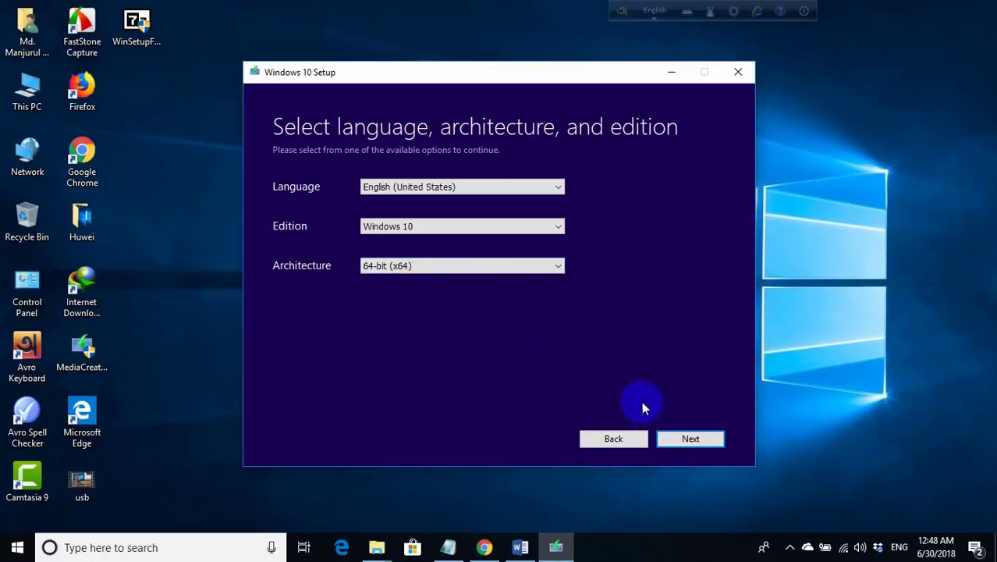
left_click(691, 439)
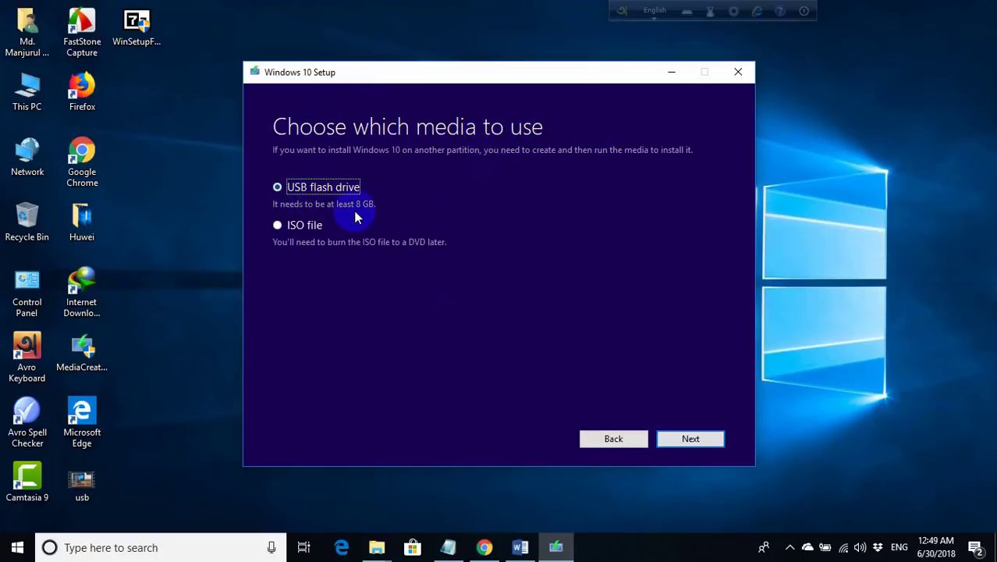
- Choose ISO file as the installation media and continue to the save location
left_click(284, 223)
left_click(293, 228)
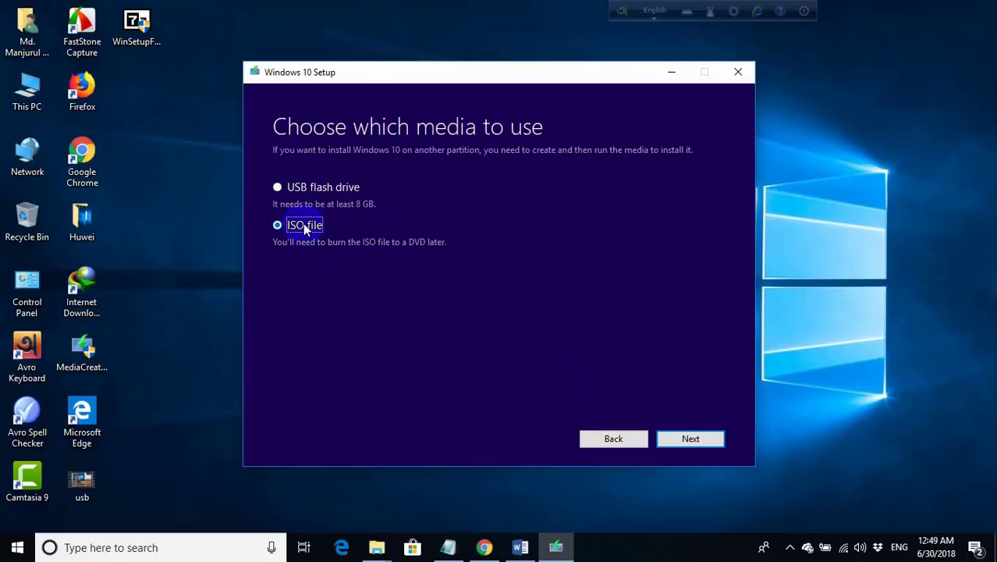
left_click(689, 438)
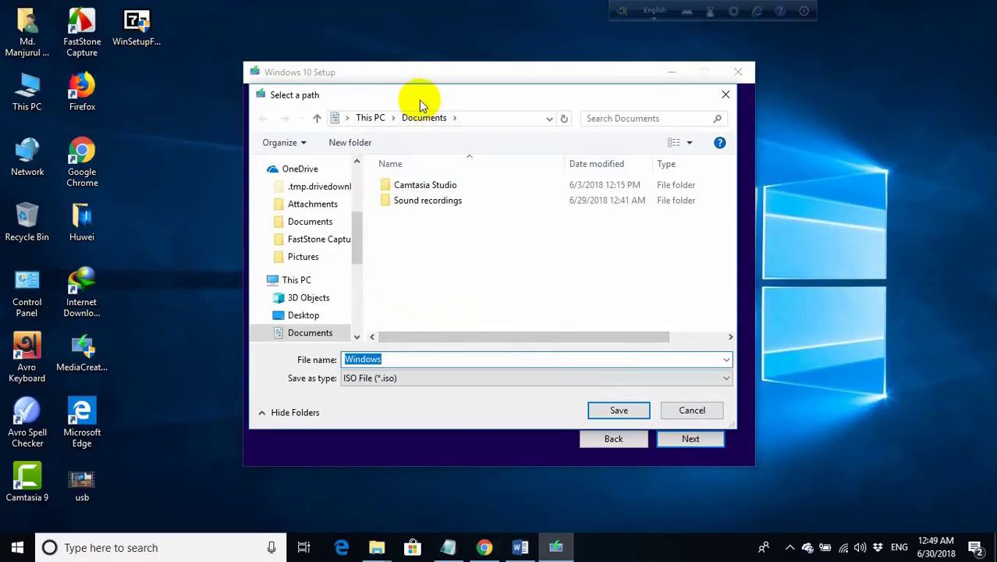
- Save the ISO file in the Downloads folder under the name Windows 10 64bit
left_click_drag(418, 104, 411, 98)
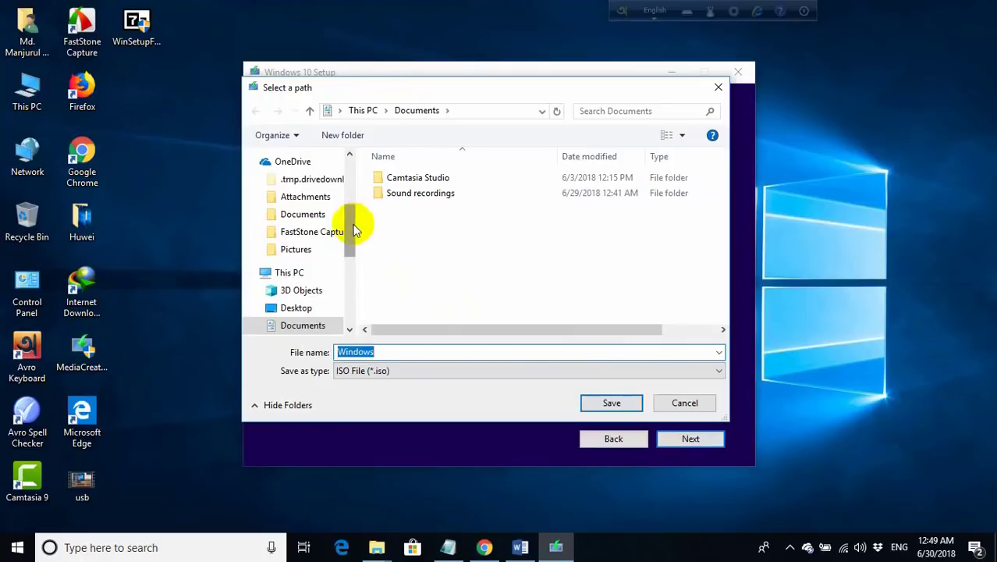
left_click_drag(361, 219, 349, 237)
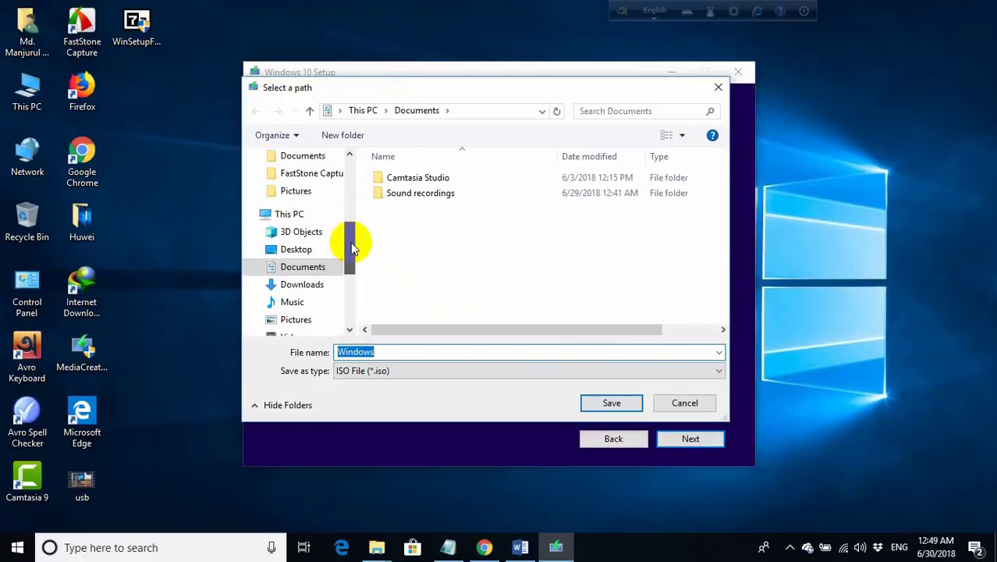
left_click(314, 287)
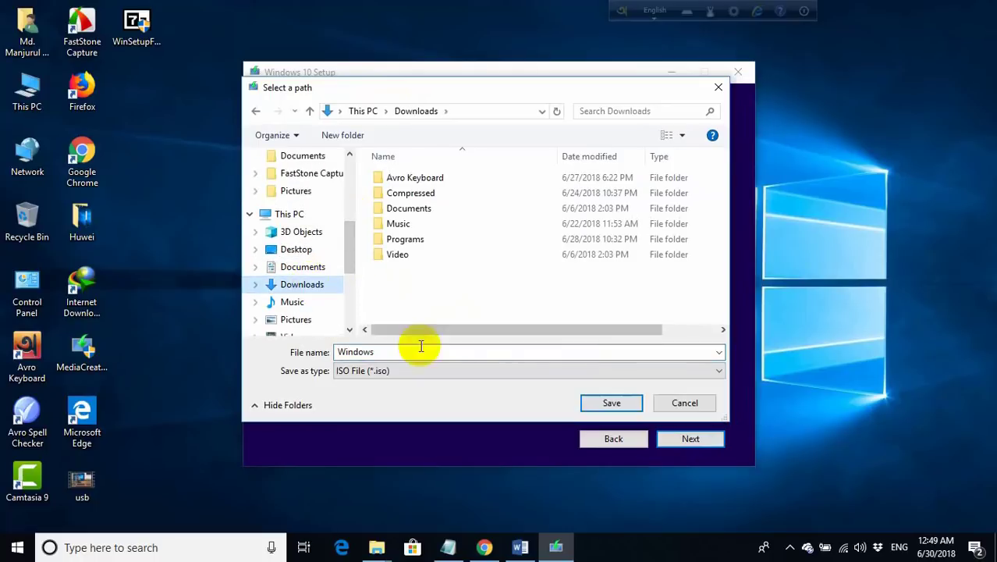
double_click(361, 353)
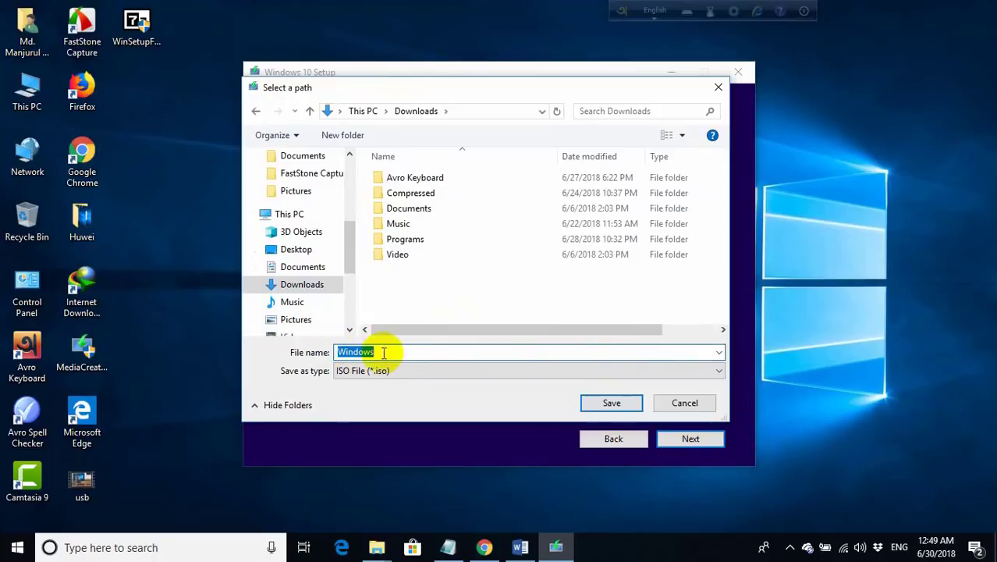
left_click(415, 353)
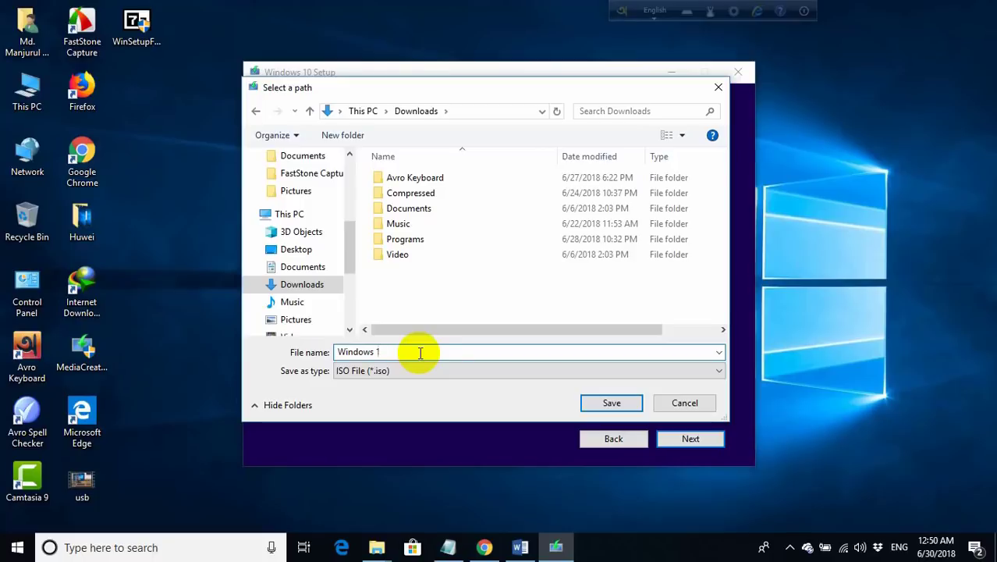
type("0 64bit")
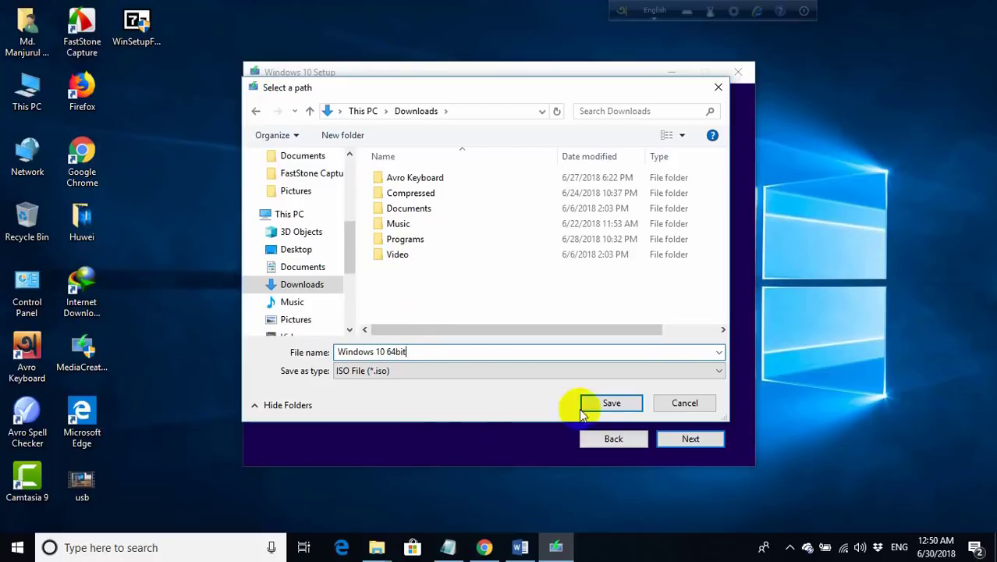
left_click(620, 409)
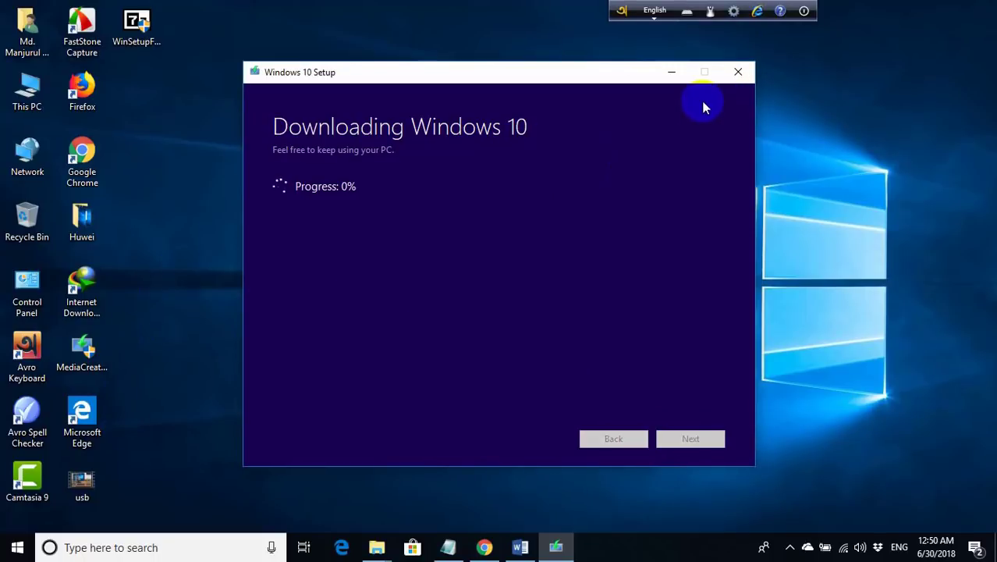
- Stop the Windows 10 download and quit the setup
left_click(737, 74)
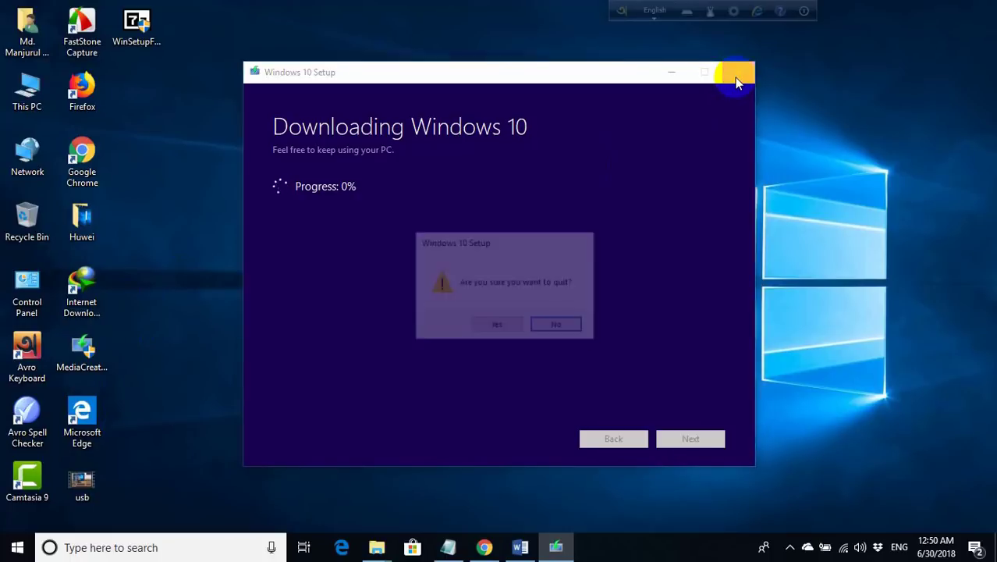
left_click(500, 327)
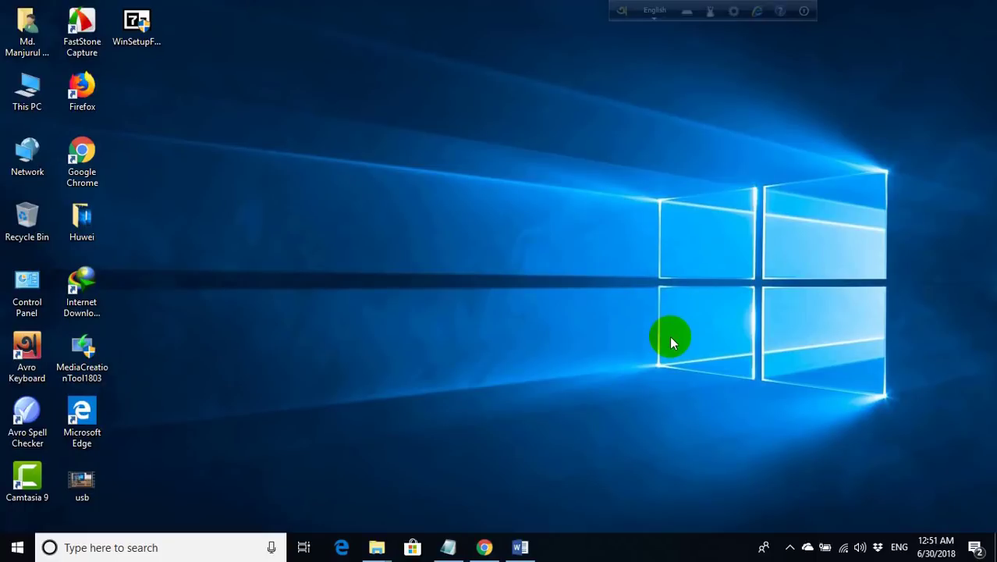
- Switch to Chrome, search Google for winsetupfromusb and open the WinSetupFromUSB site's Downloads page
left_click(484, 547)
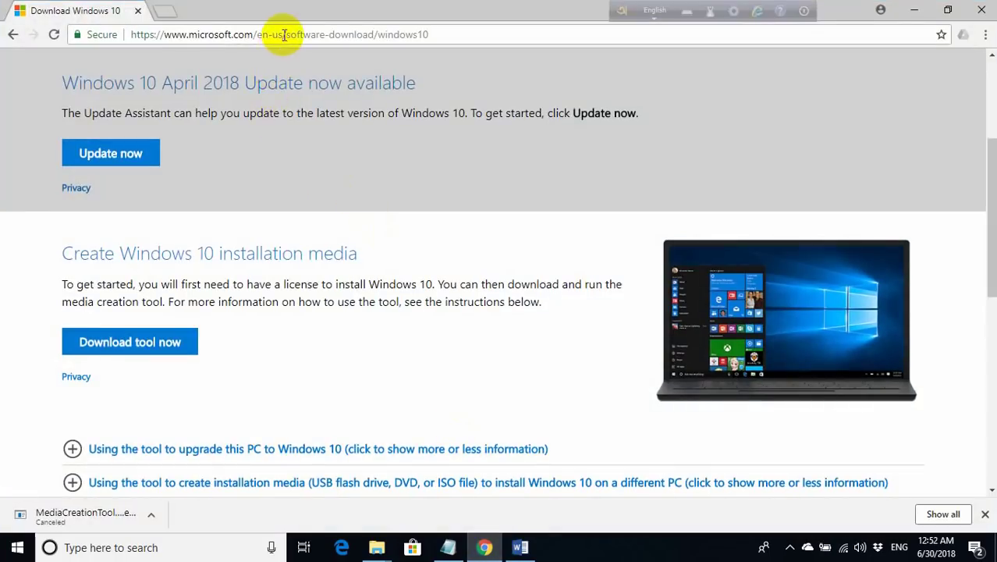
left_click(285, 34)
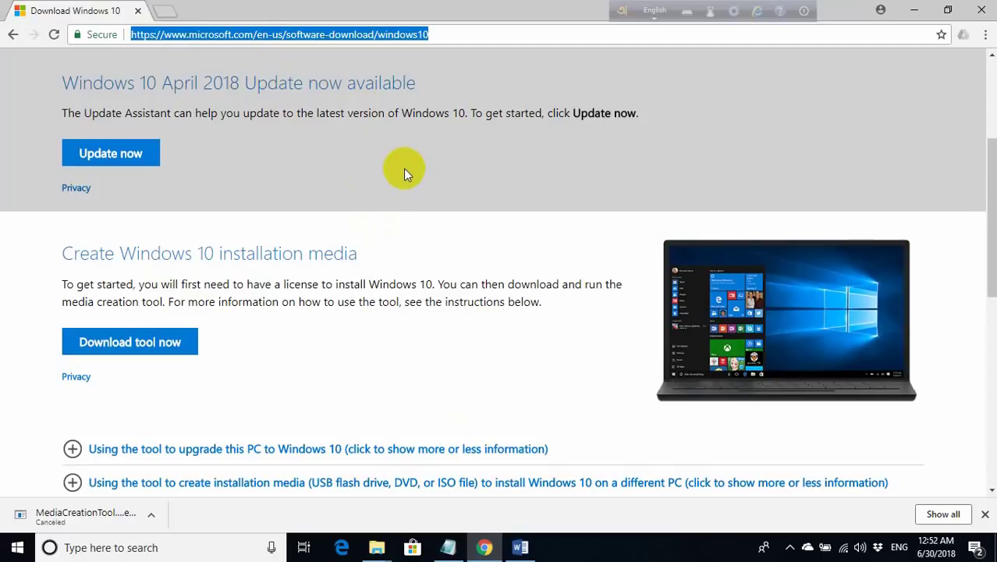
type("win")
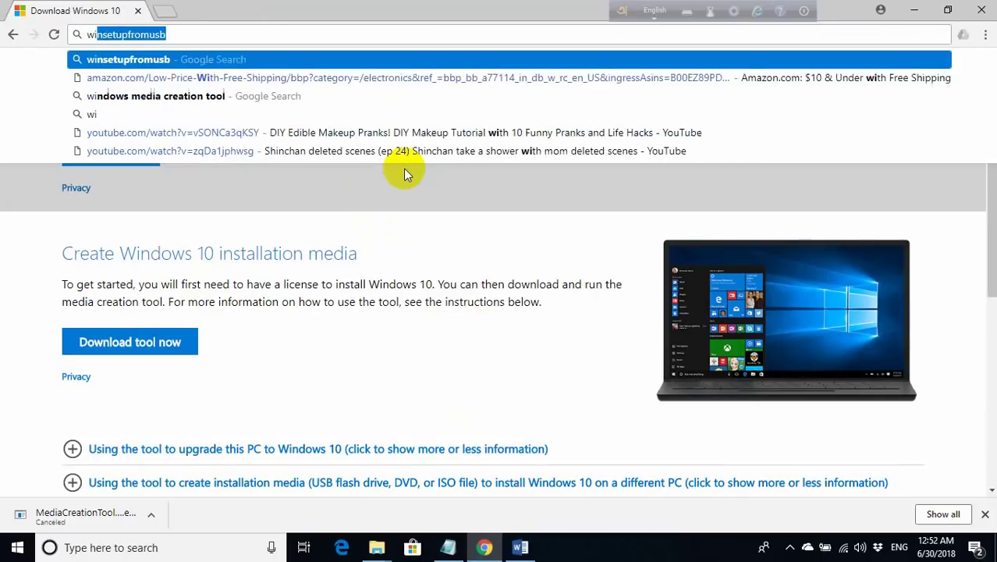
type("setupfromusb")
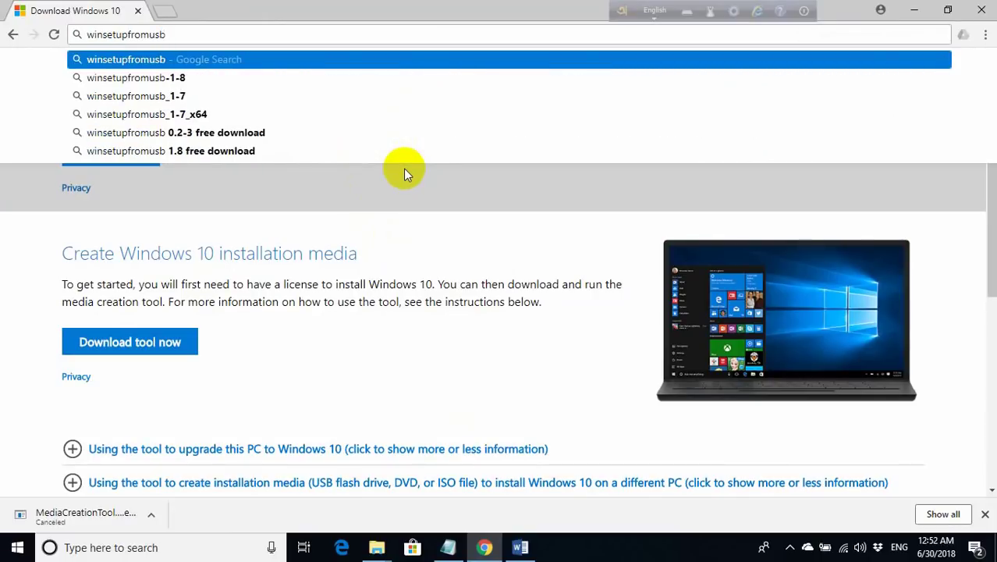
key("Return")
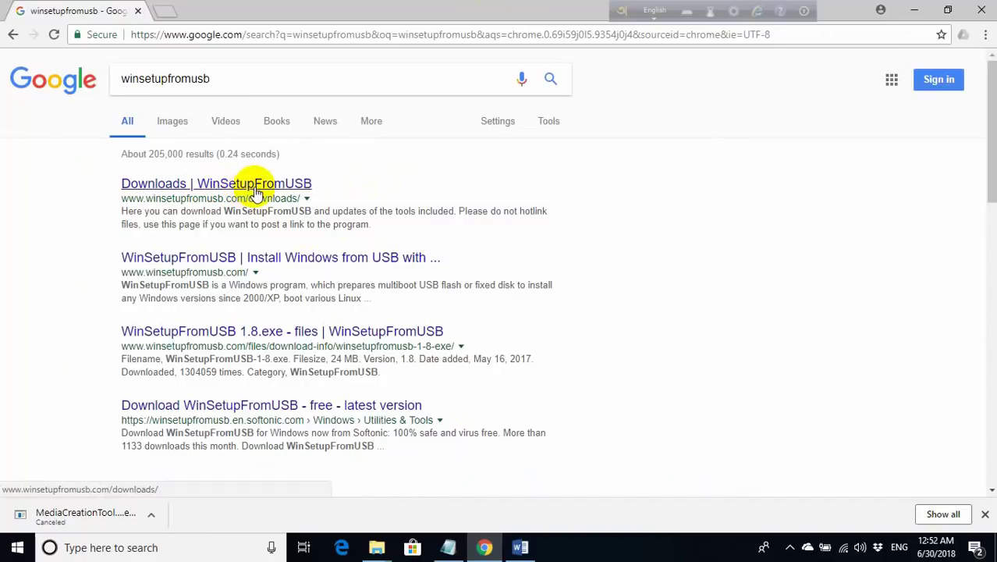
left_click(205, 185)
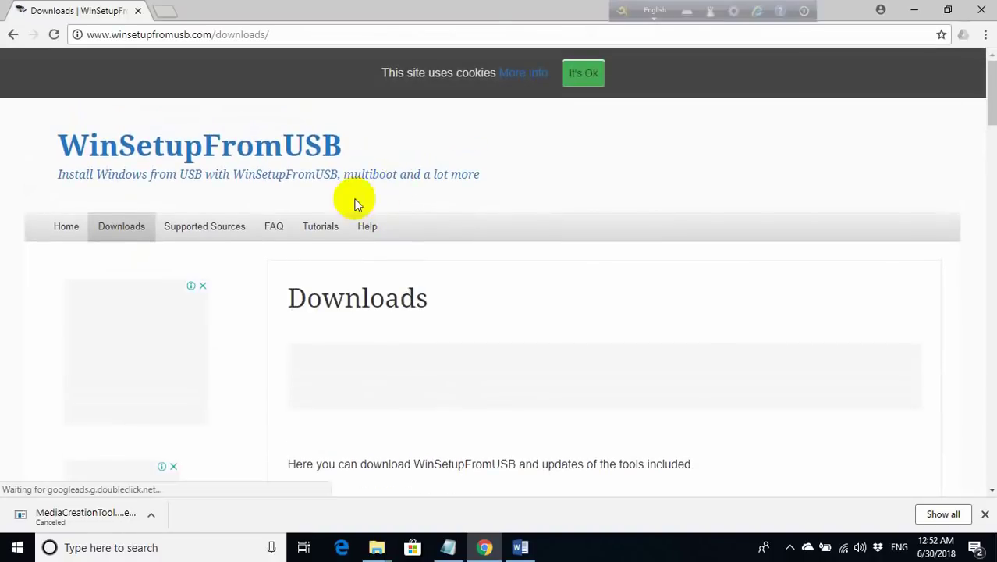
- Start downloading WinSetupFromUSB 1.8.exe in the Programs category and close the download progress window
scroll(412, 224, "down", 6)
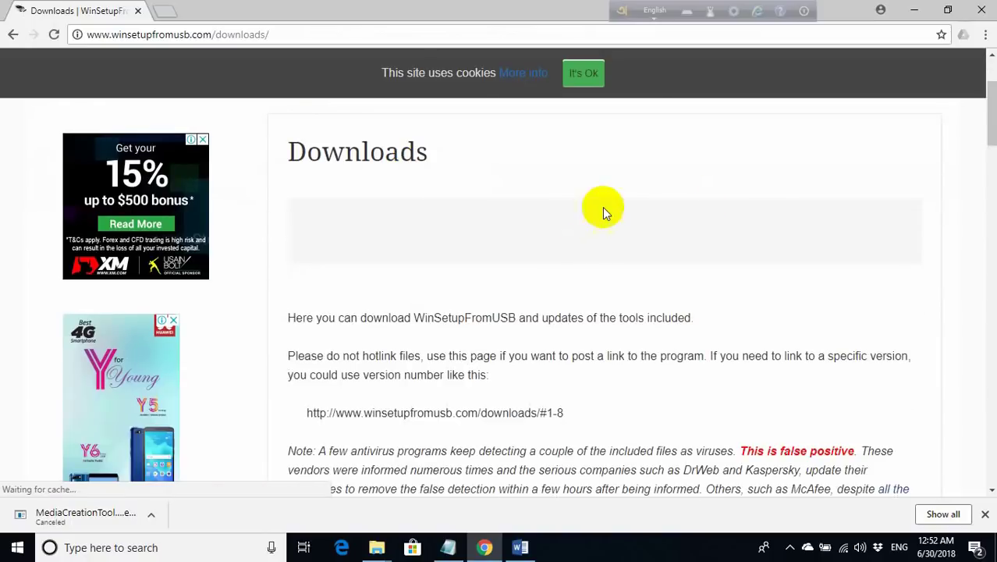
scroll(514, 244, "down", 1)
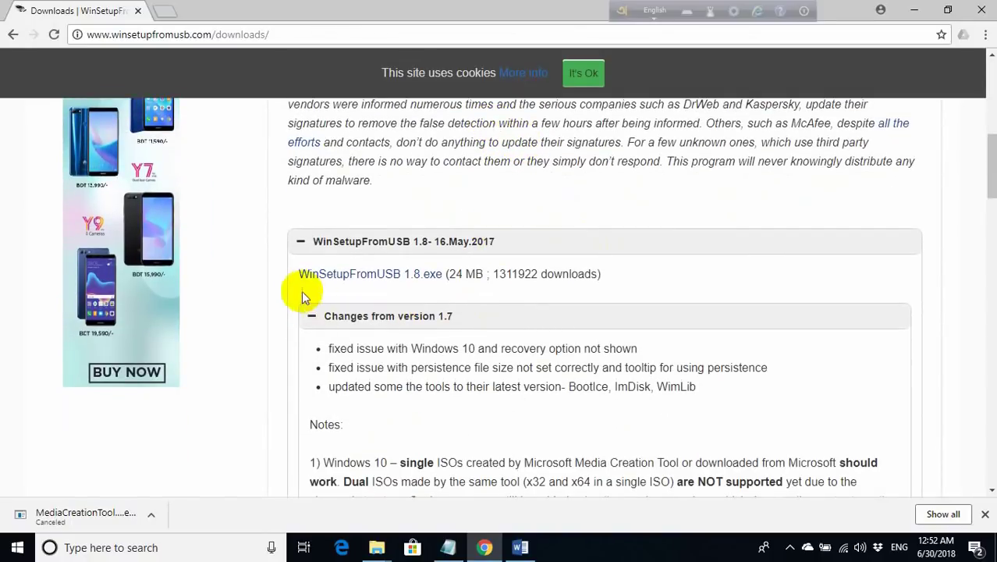
left_click(369, 280)
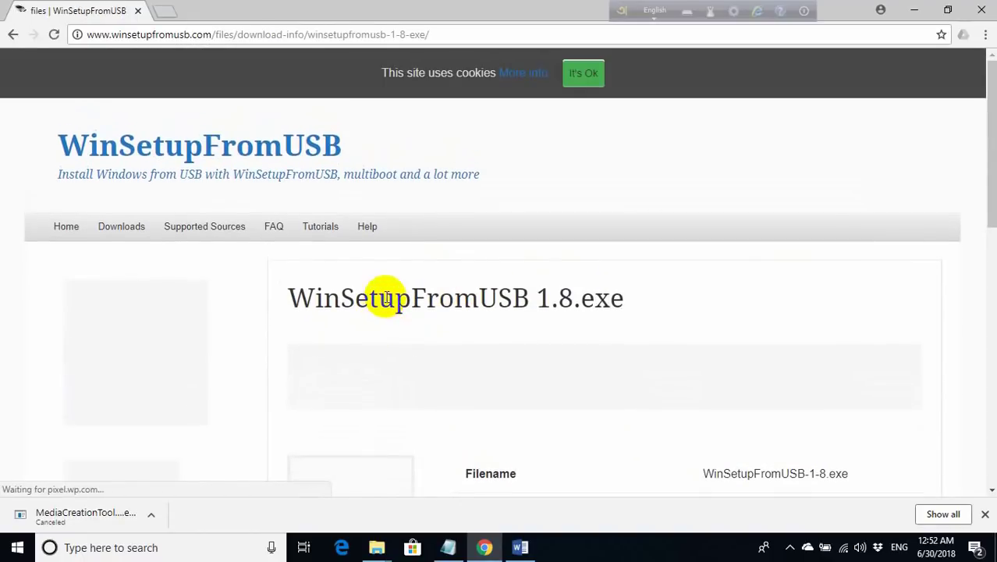
scroll(359, 297, "down", 4)
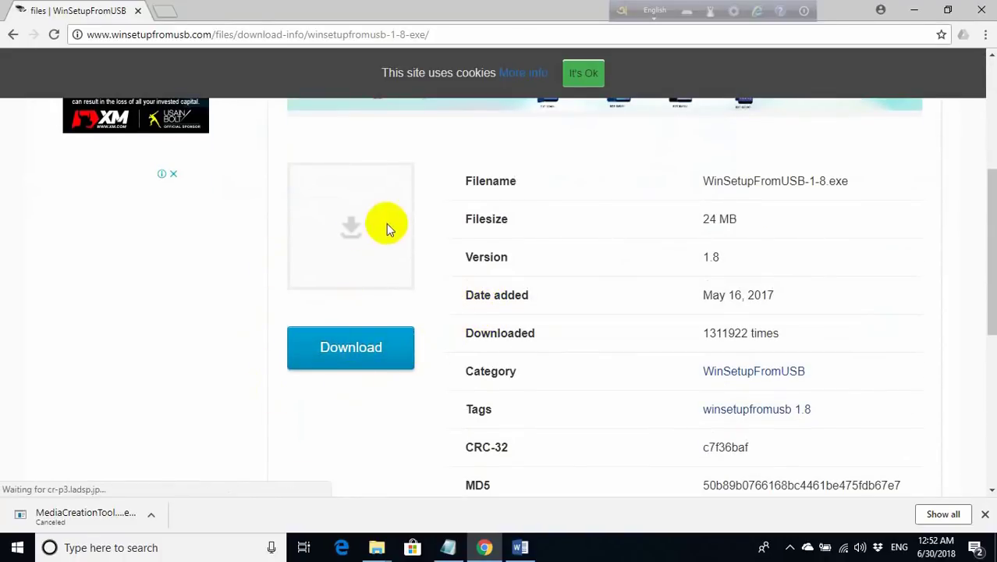
left_click(366, 345)
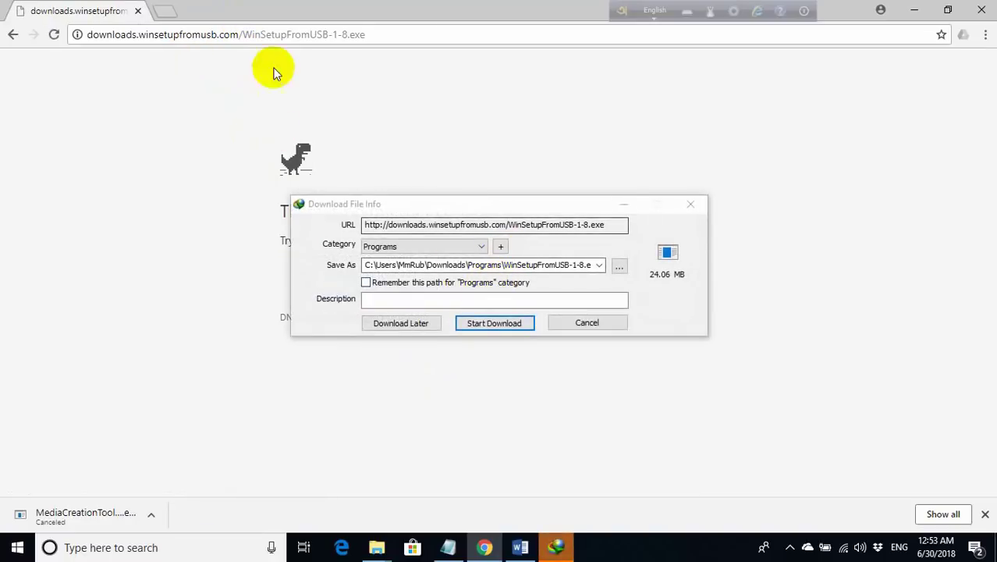
left_click(510, 324)
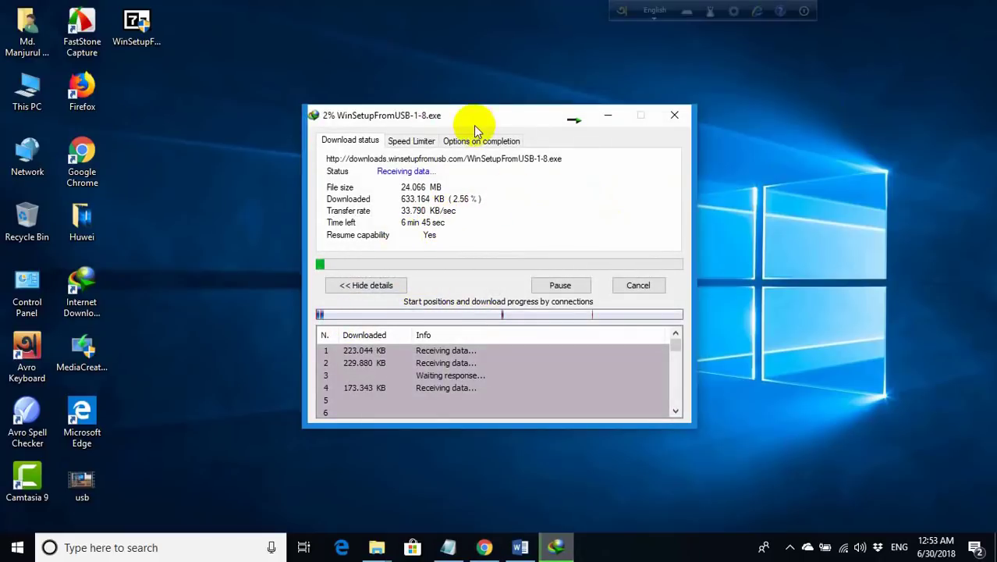
left_click_drag(477, 125, 455, 112)
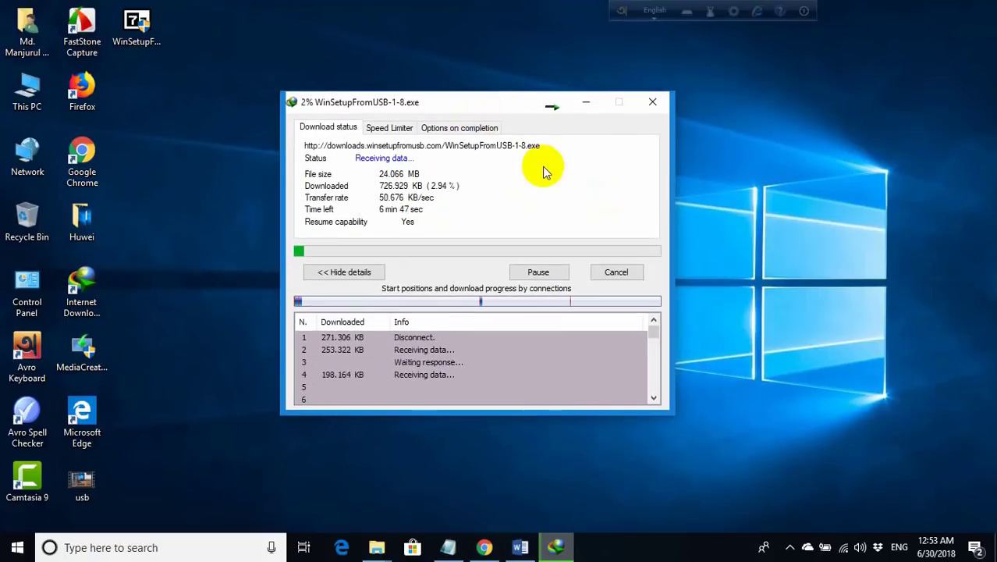
left_click(657, 109)
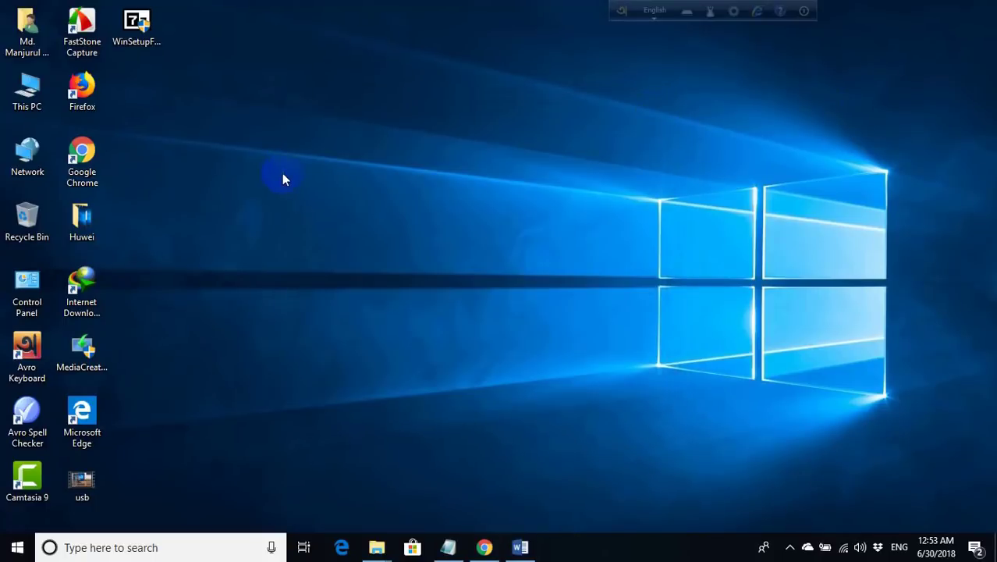
- Switch to File Explorer showing This PC in a maximized window
double_click(151, 39)
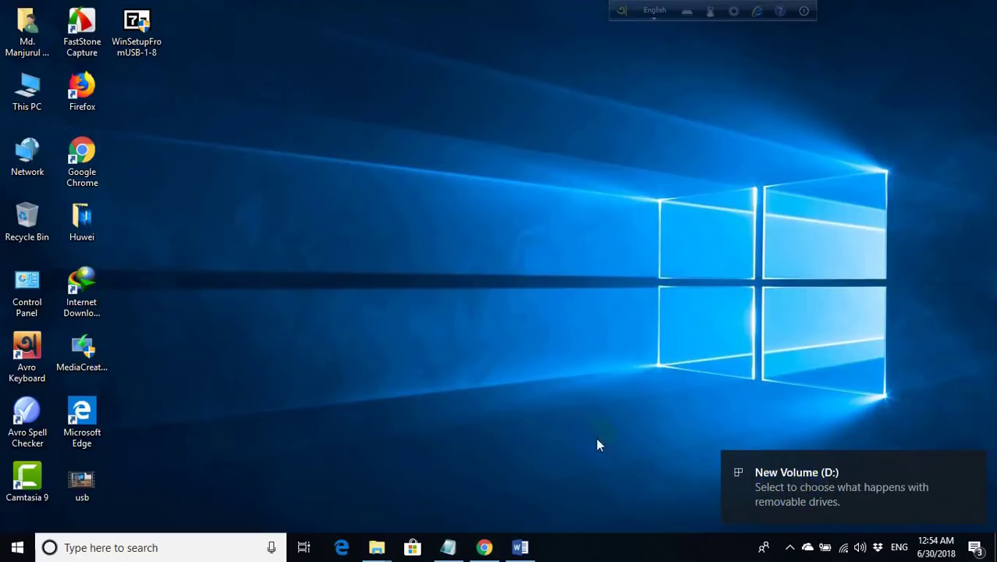
left_click(31, 108)
double_click(31, 108)
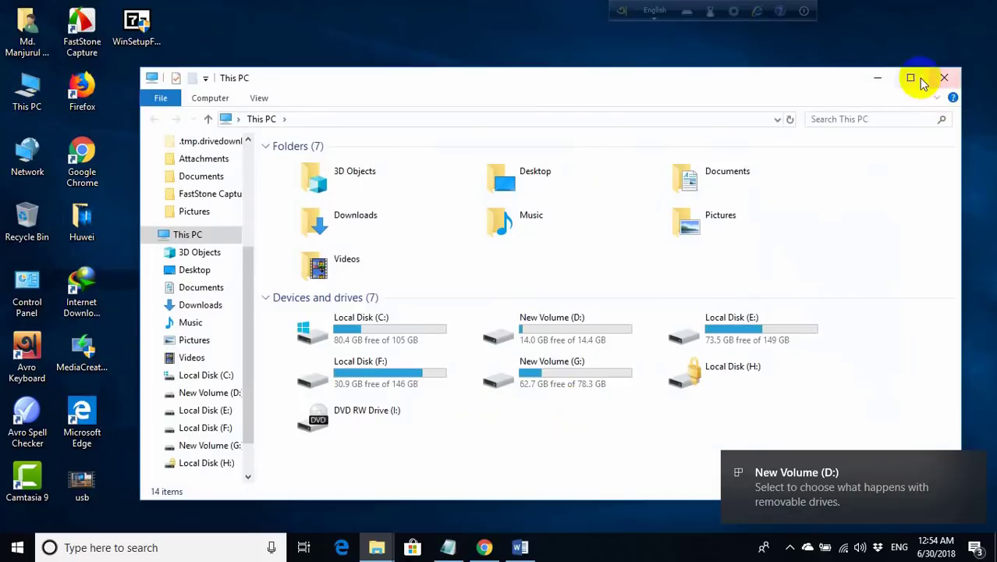
left_click(911, 78)
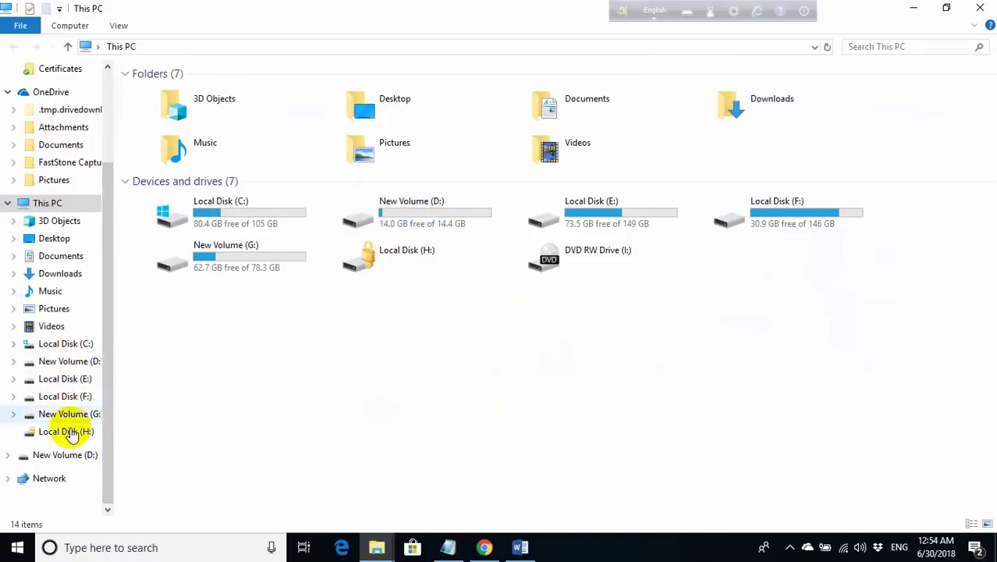
- Look into the USB drive New Volume (D:) and return to the This PC overview
left_click(71, 364)
left_click_drag(351, 500, 521, 24)
left_click(122, 46)
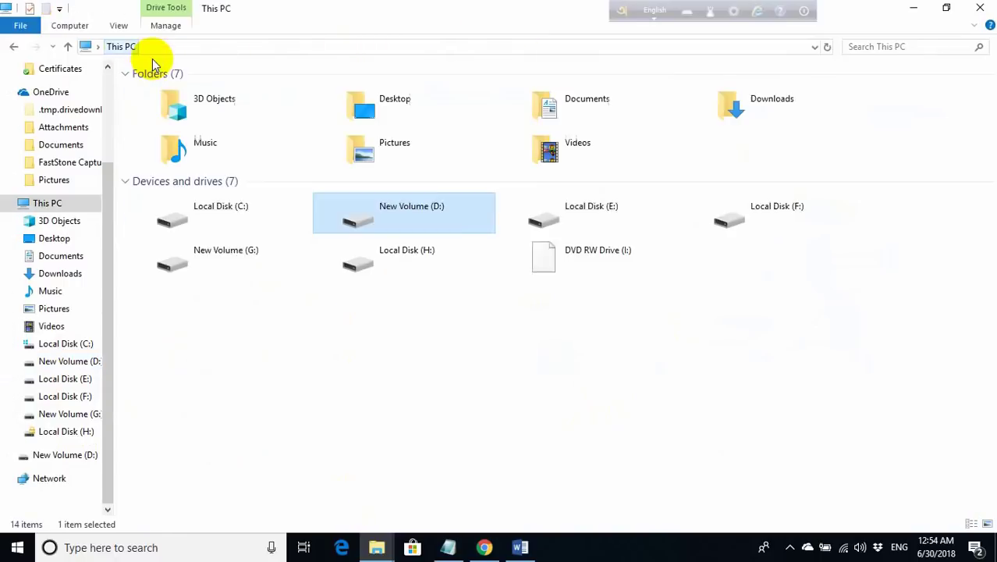
left_click(462, 353)
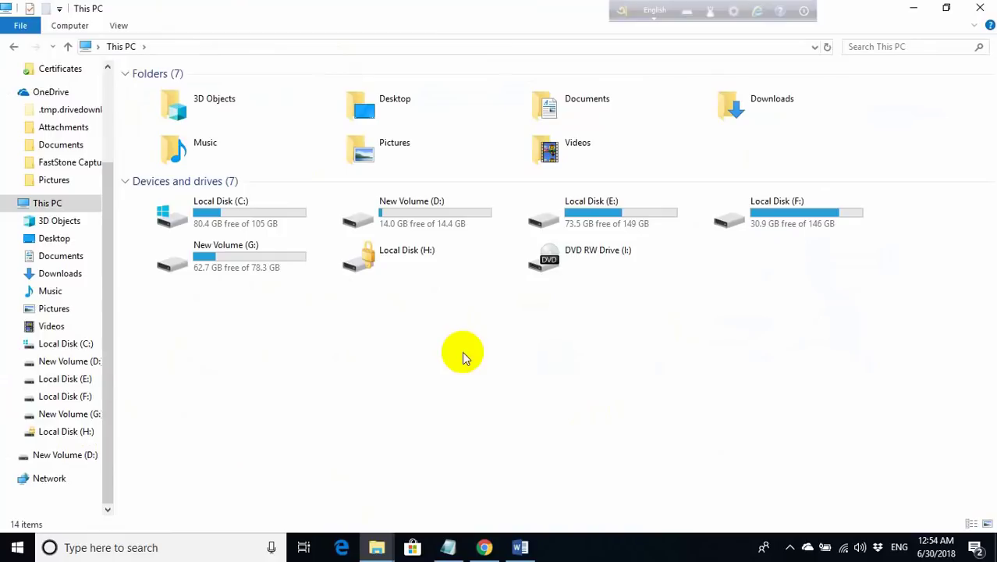
- Open the format settings for New Volume (D:) and set the file system to FAT32 (Default)
left_click(385, 215)
right_click(388, 211)
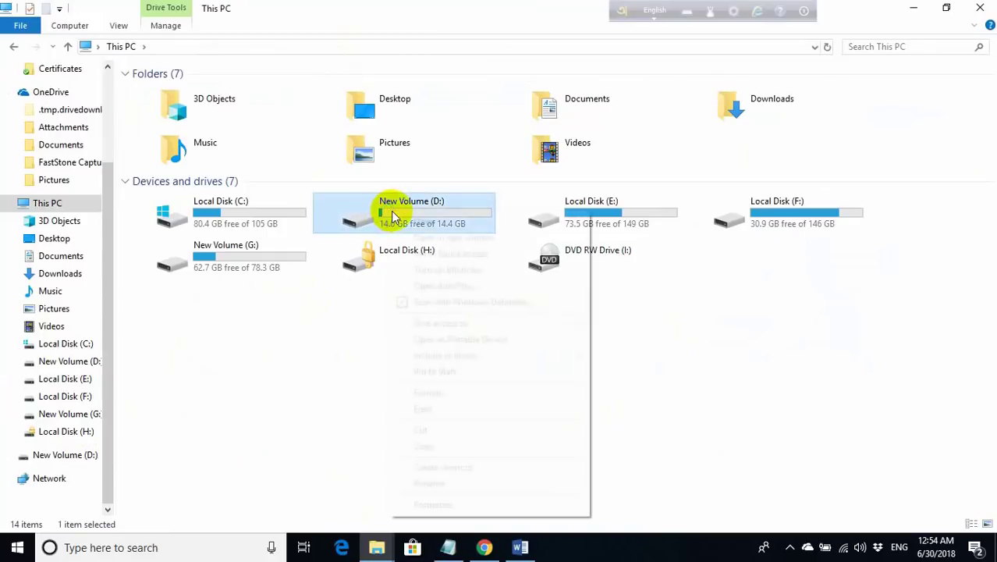
left_click(465, 392)
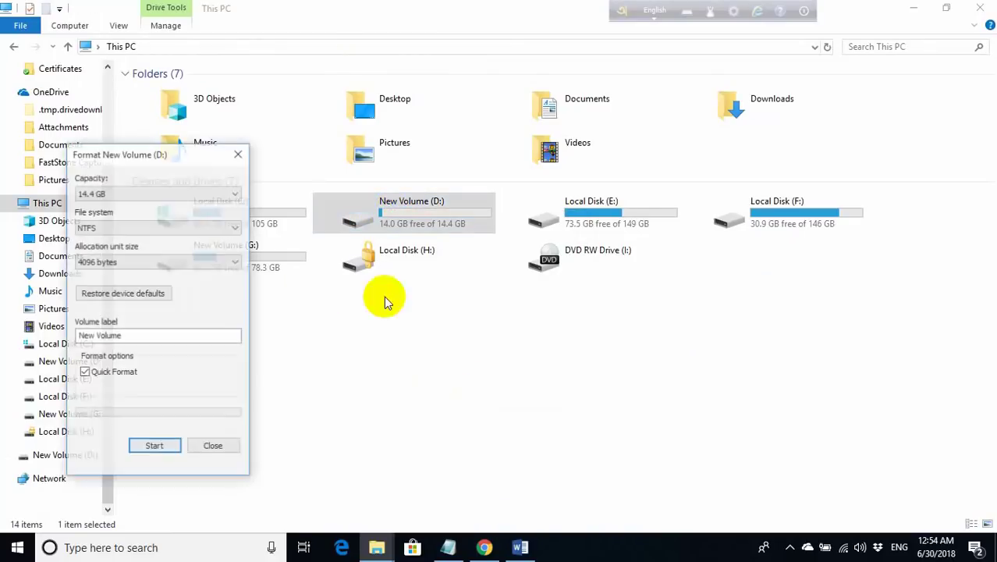
left_click_drag(160, 153, 210, 100)
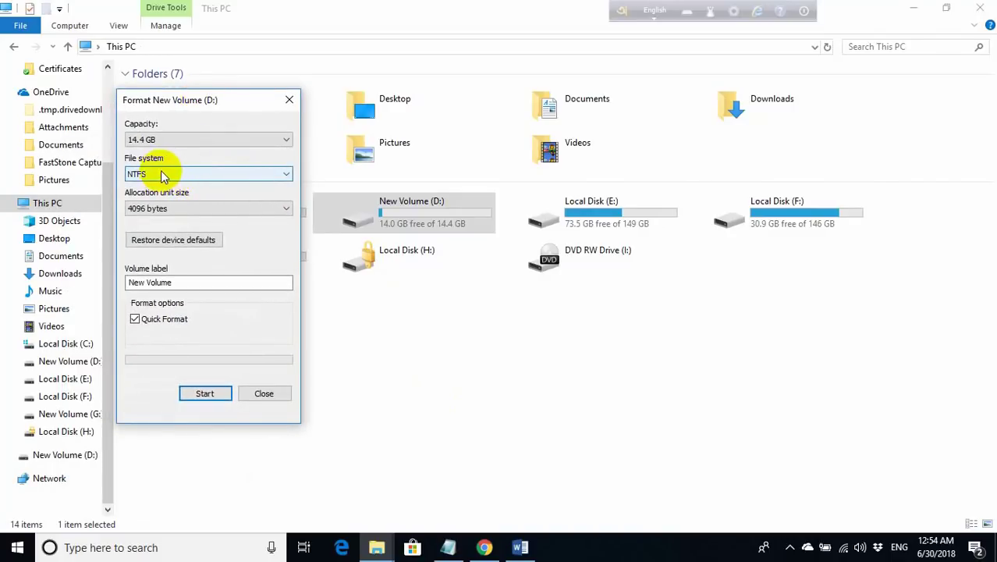
left_click(144, 174)
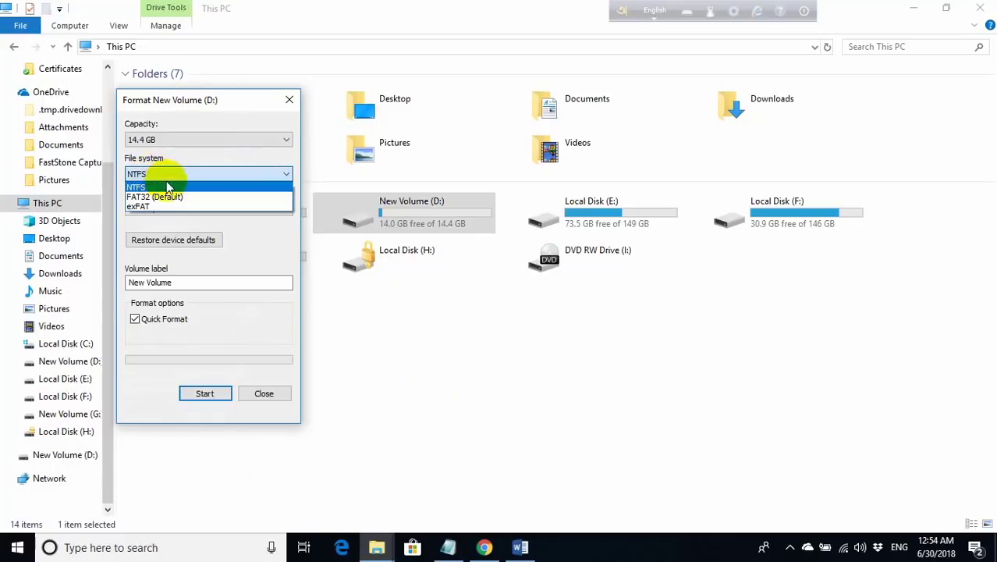
left_click(135, 197)
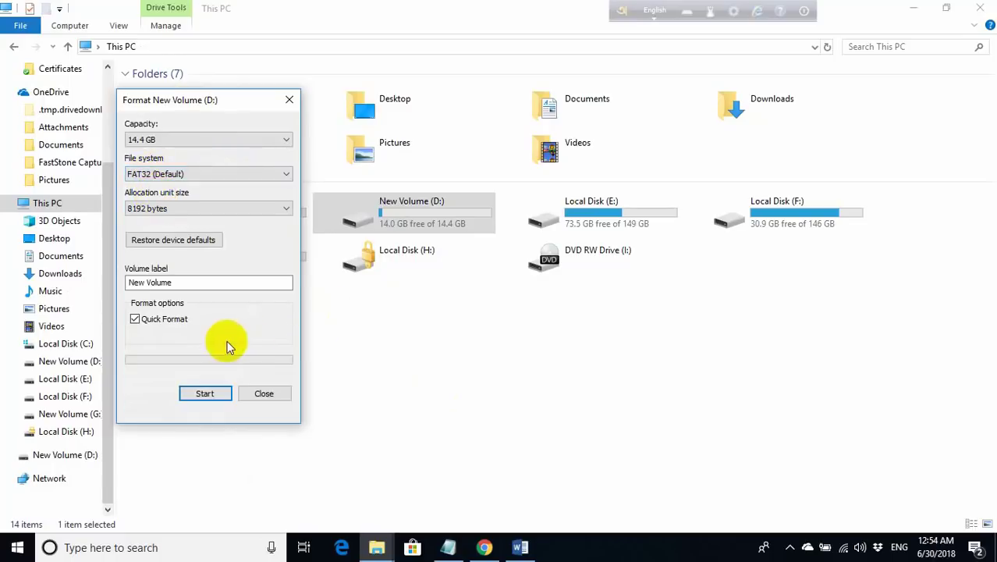
- Replace the volume label with the owner's name, quick format the D: drive and close the format settings
triple_click(201, 284)
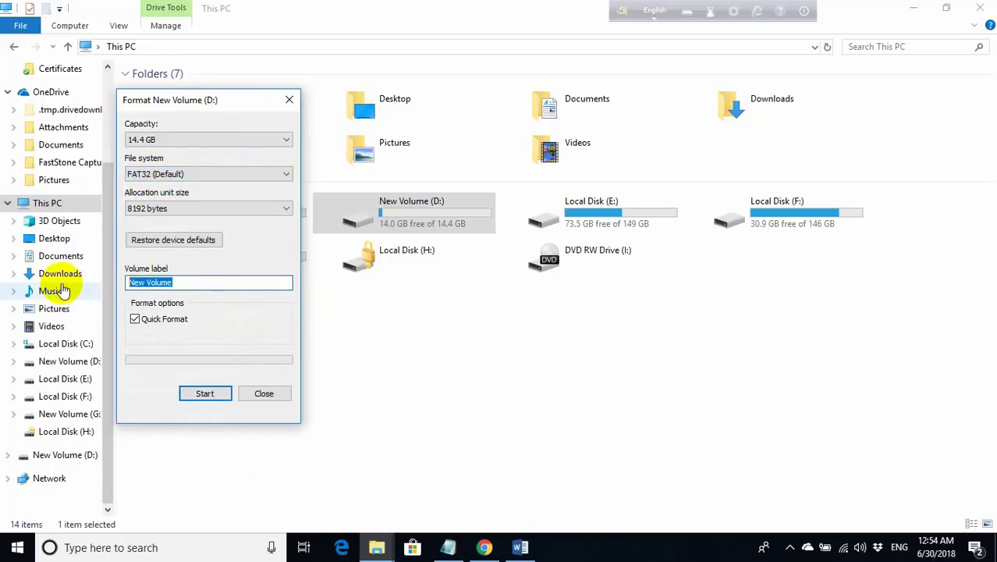
key("BackSpace")
left_click(212, 394)
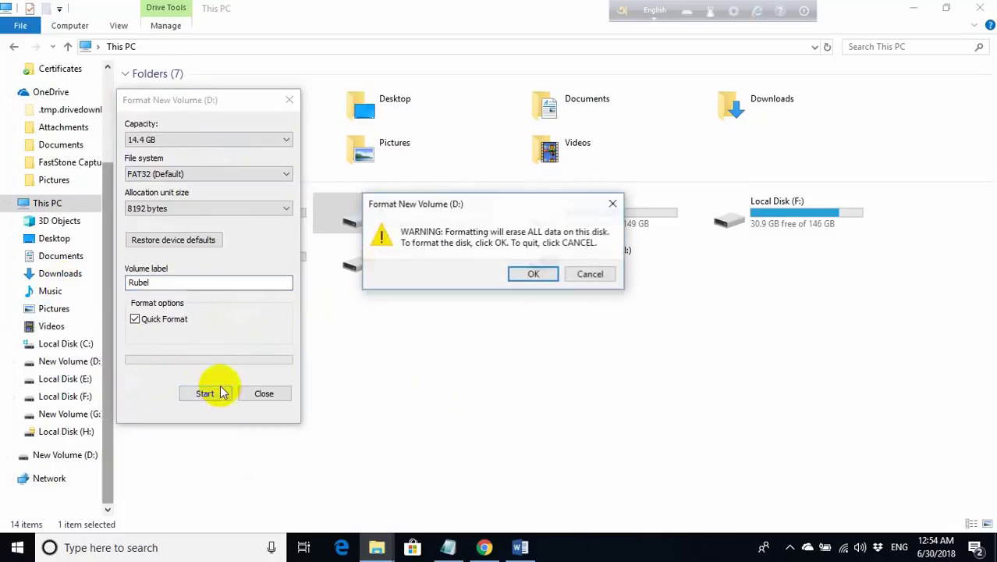
left_click(538, 274)
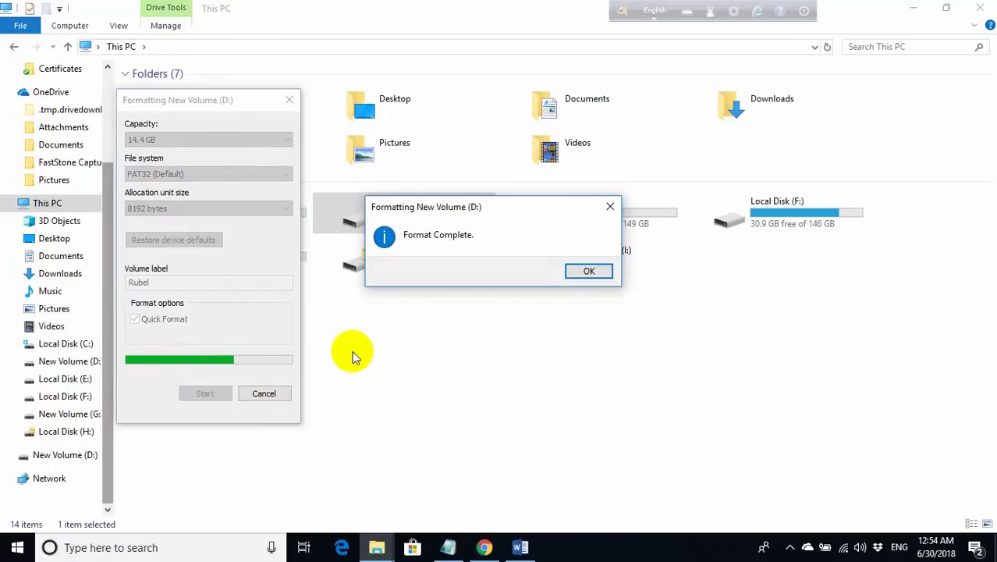
left_click(604, 270)
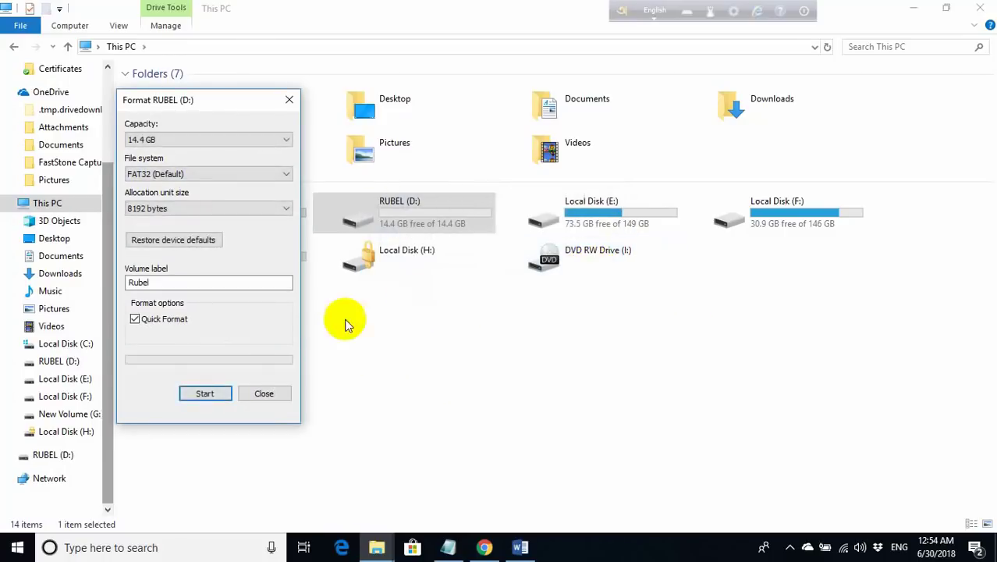
left_click(277, 393)
left_click(434, 344)
left_click(420, 204)
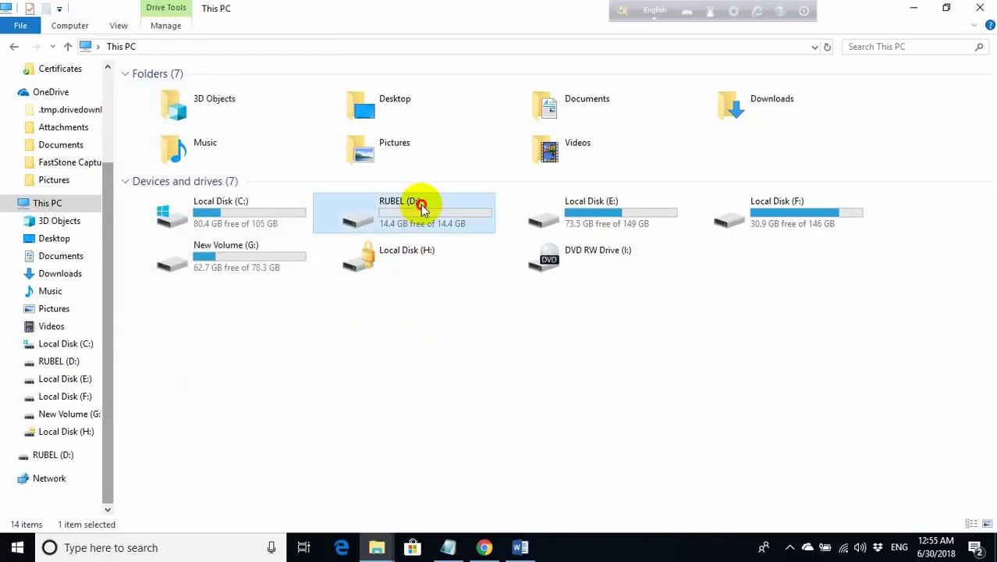
- Minimize File Explorer and extract the WinSetupFromUSB-1-8 self-extracting archive to the desktop
left_click(913, 9)
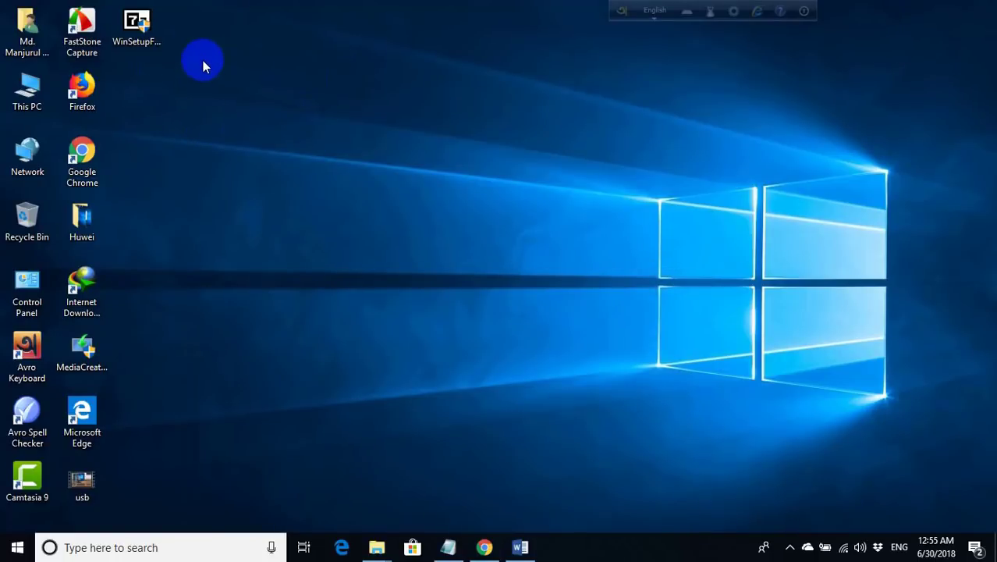
double_click(141, 45)
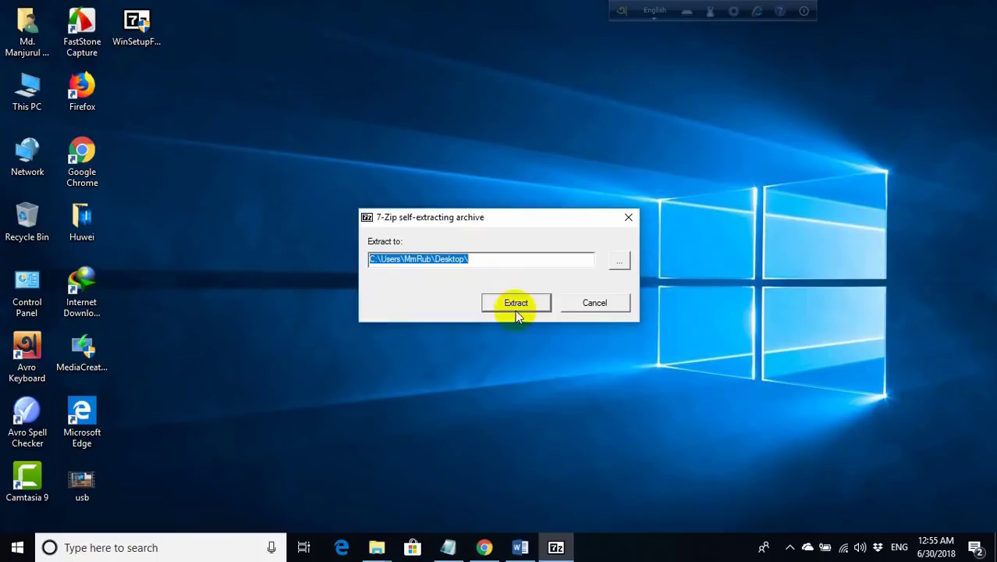
left_click(517, 309)
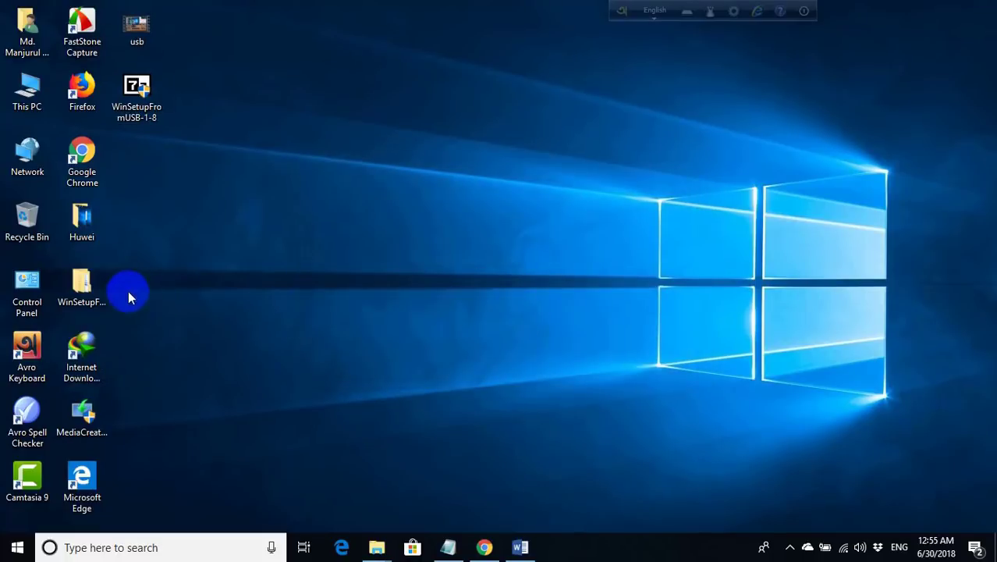
- Launch the WinSetupFromUSB_1-8_x64 application from the extracted WinSetupFromUSB-1-8 folder on the desktop
left_click(97, 296)
left_click(97, 301)
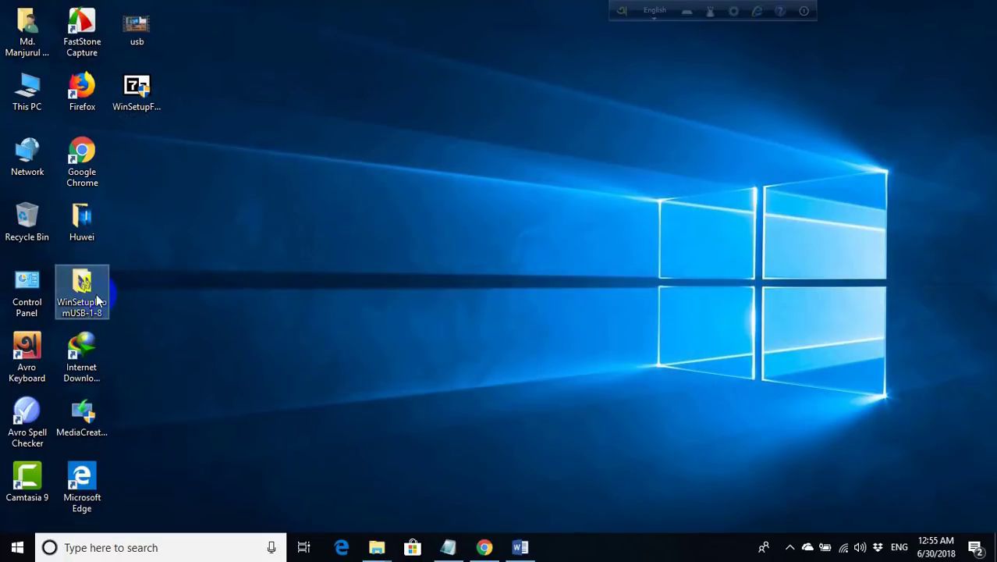
double_click(98, 301)
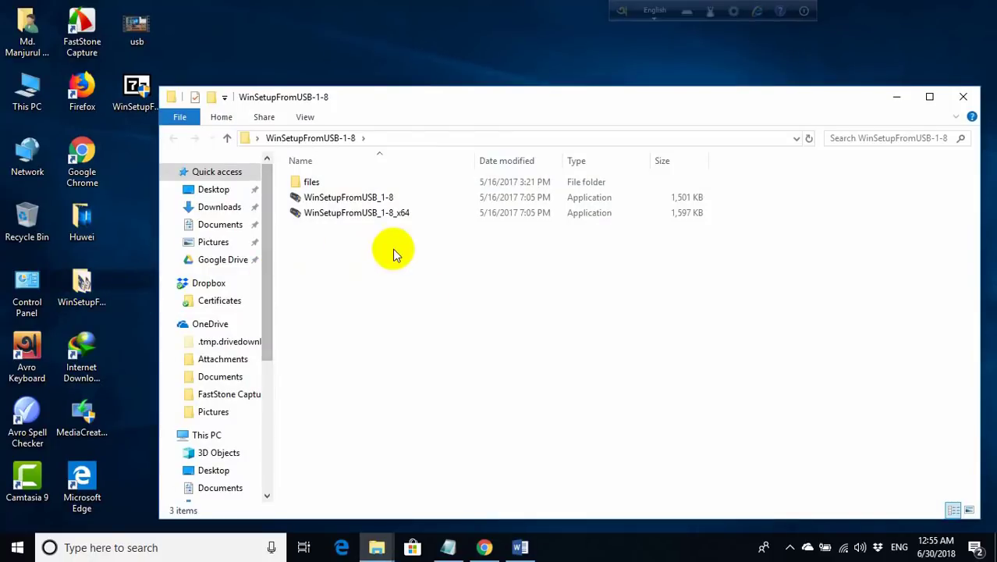
left_click(348, 222)
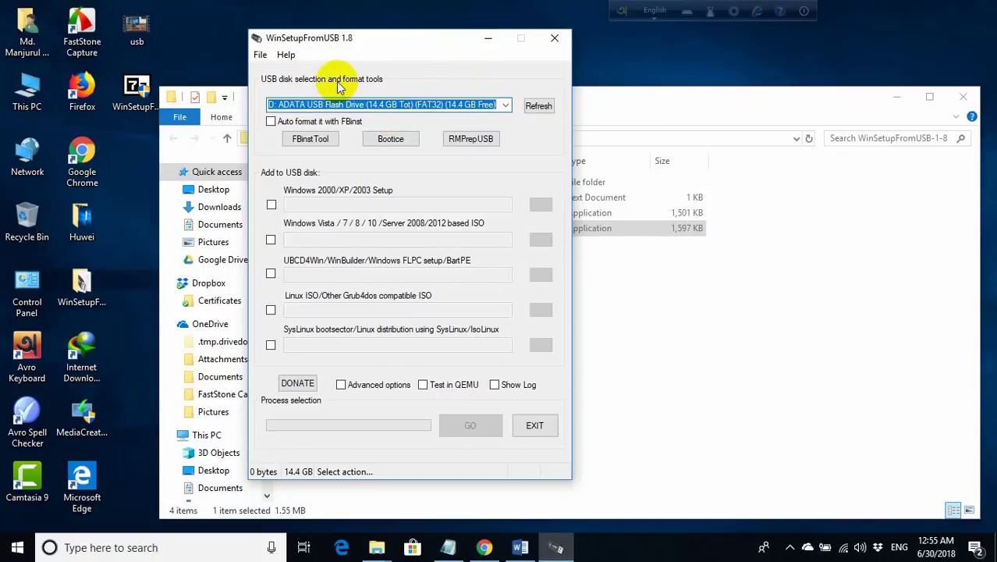
- Refresh the USB disk selection for the ADATA flash drive, and open RMPrepUSB with its drive list refreshed
left_click(295, 106)
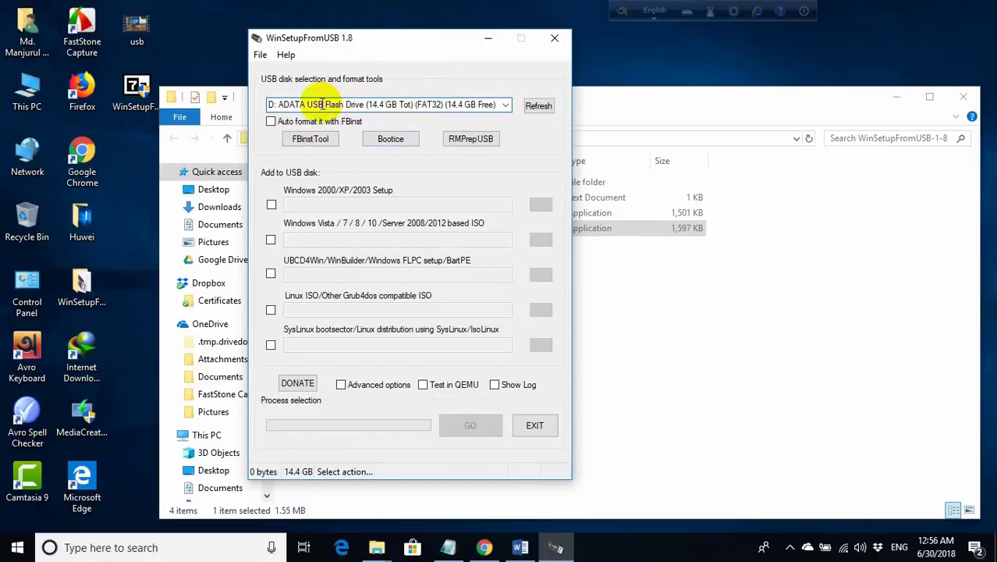
left_click(539, 108)
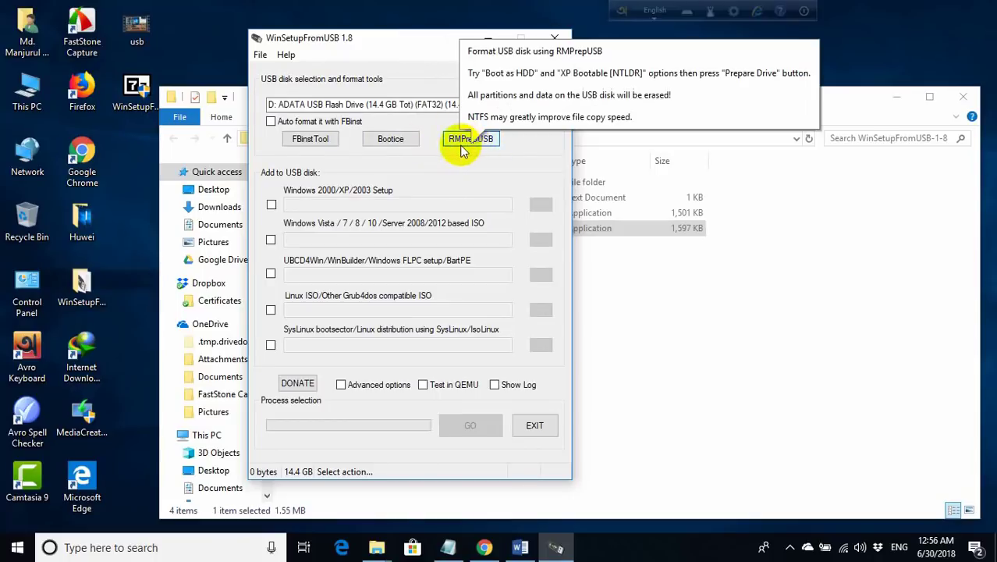
left_click(487, 144)
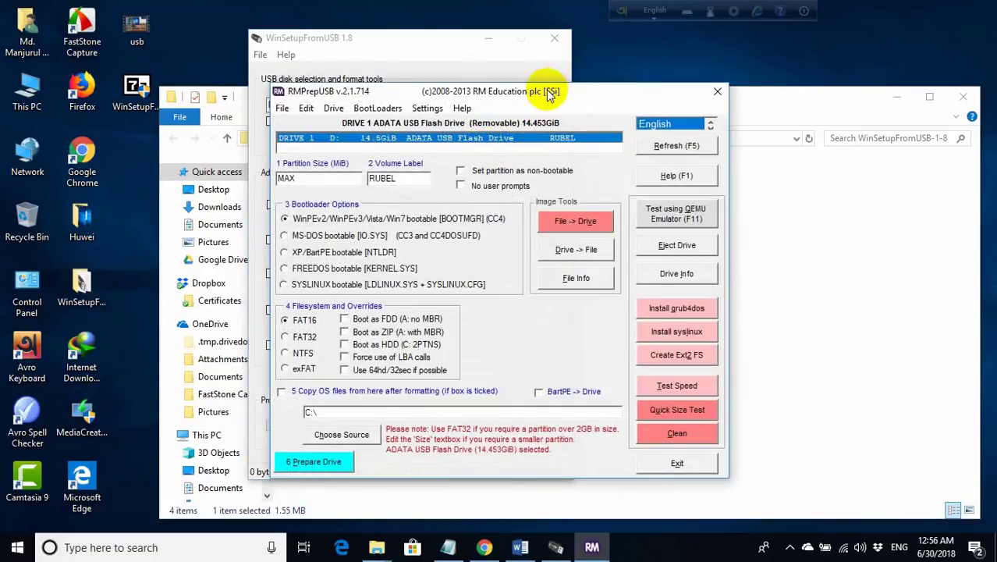
left_click_drag(551, 94, 538, 67)
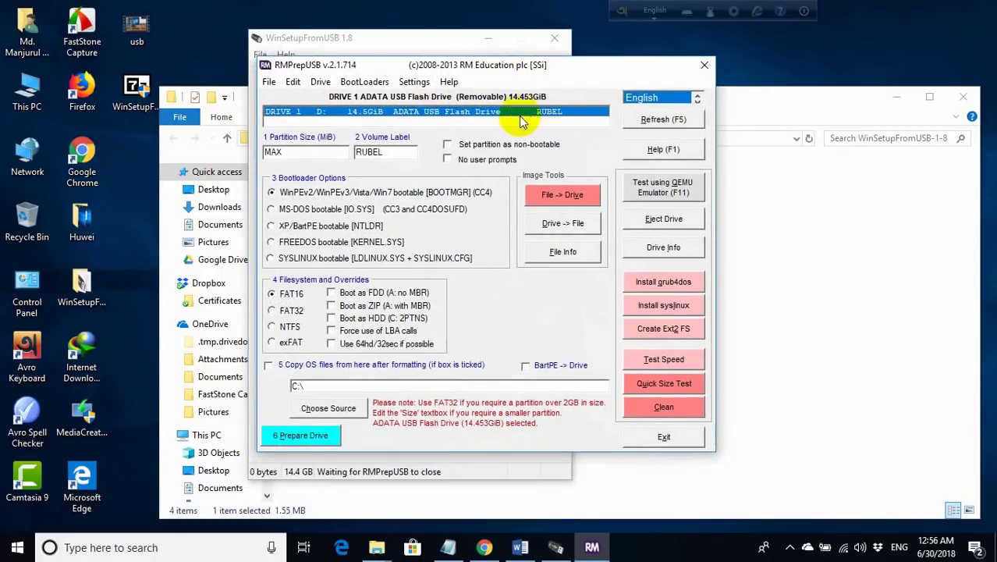
left_click(658, 124)
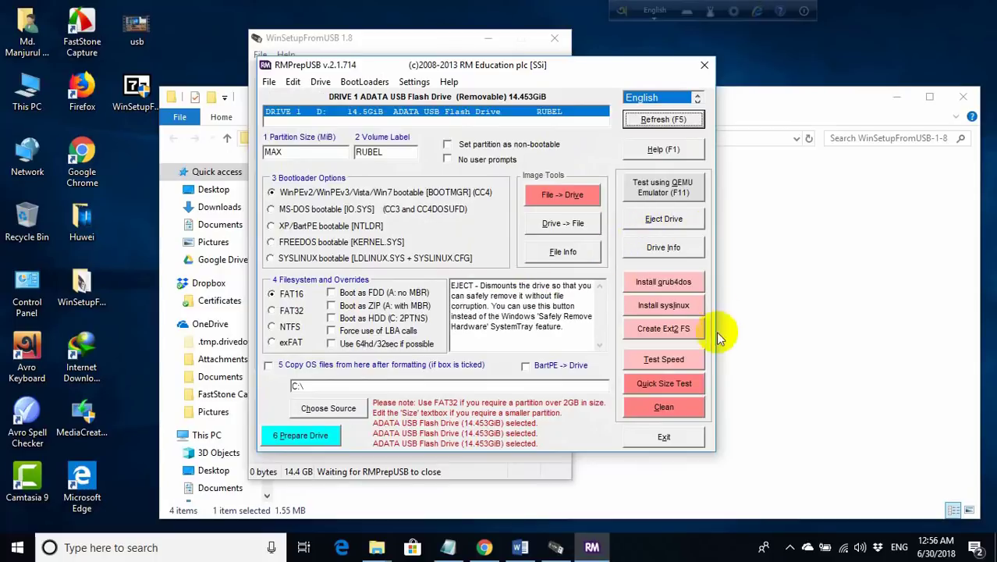
- Install grub4dos to the USB drive's MBR, copy the grldr file to drive D: and exit RMPrepUSB
left_click(640, 283)
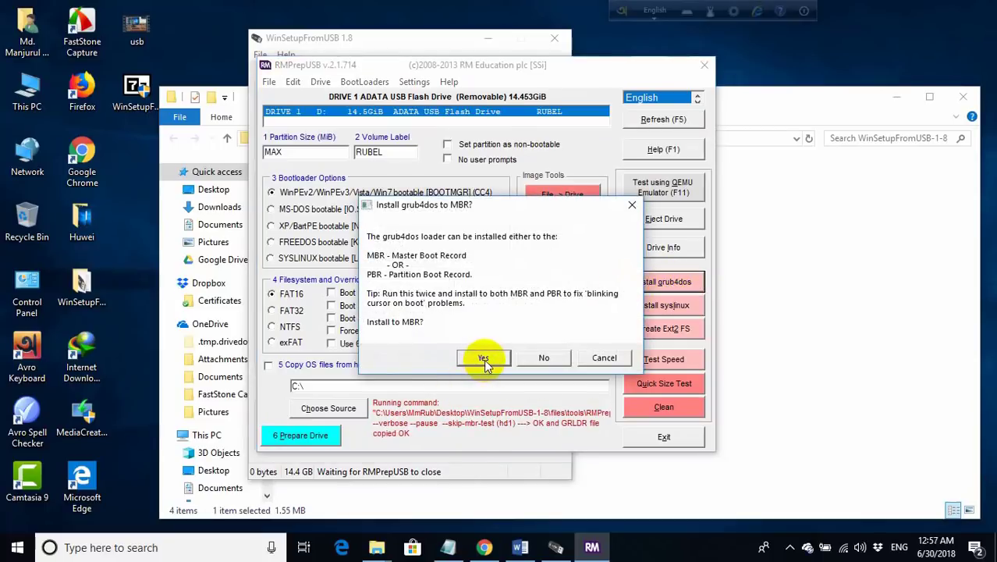
left_click(484, 359)
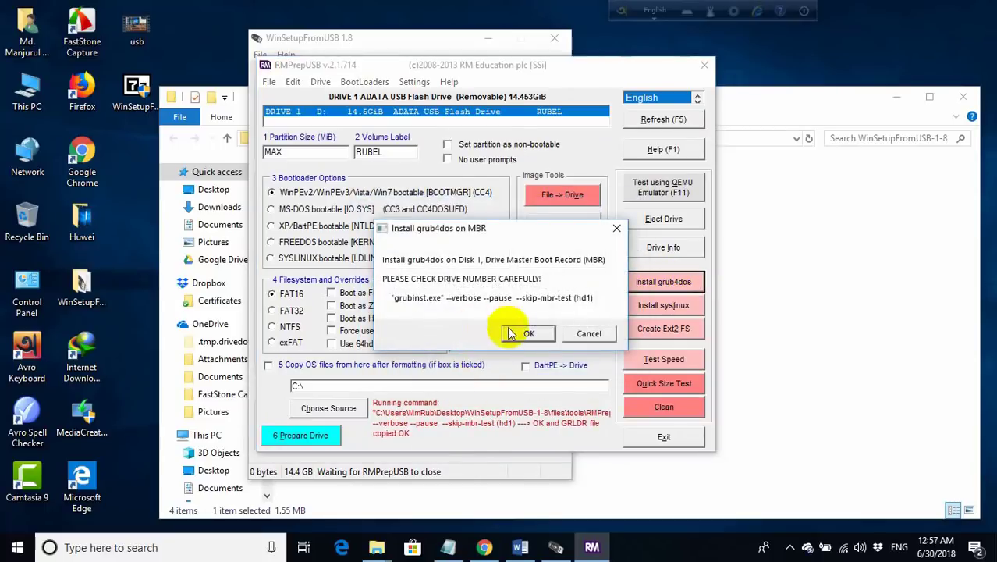
left_click(518, 341)
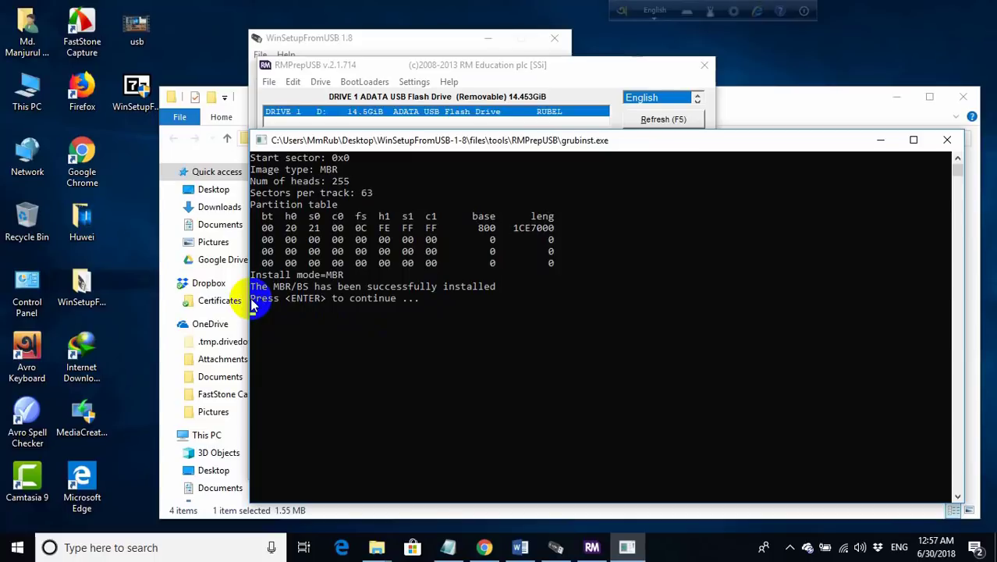
key("Return")
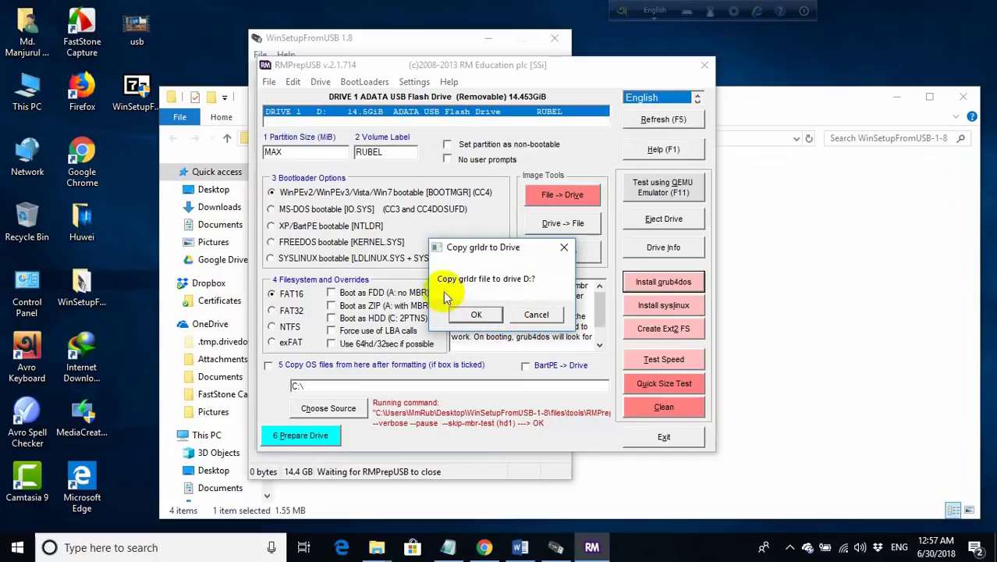
left_click(472, 314)
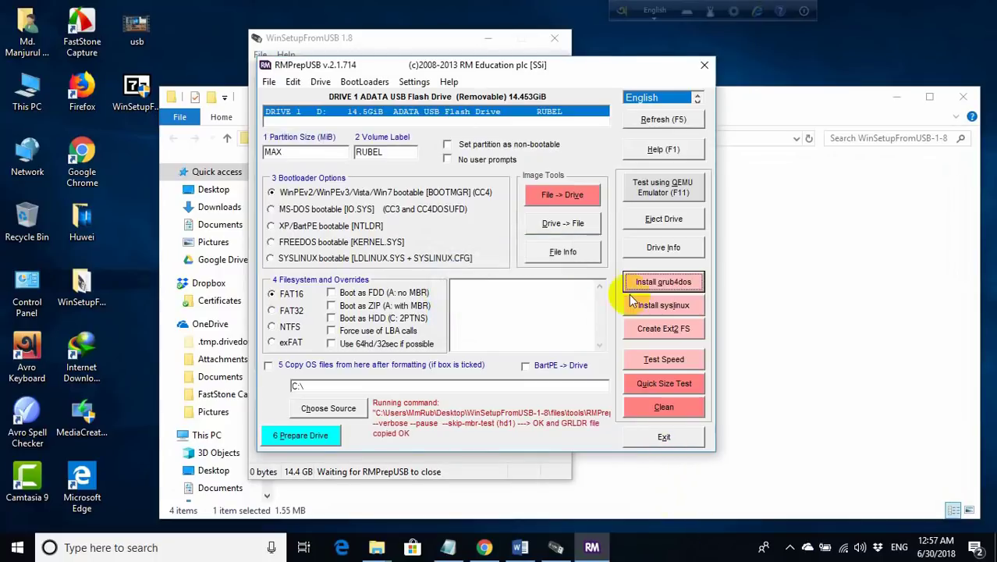
left_click(684, 438)
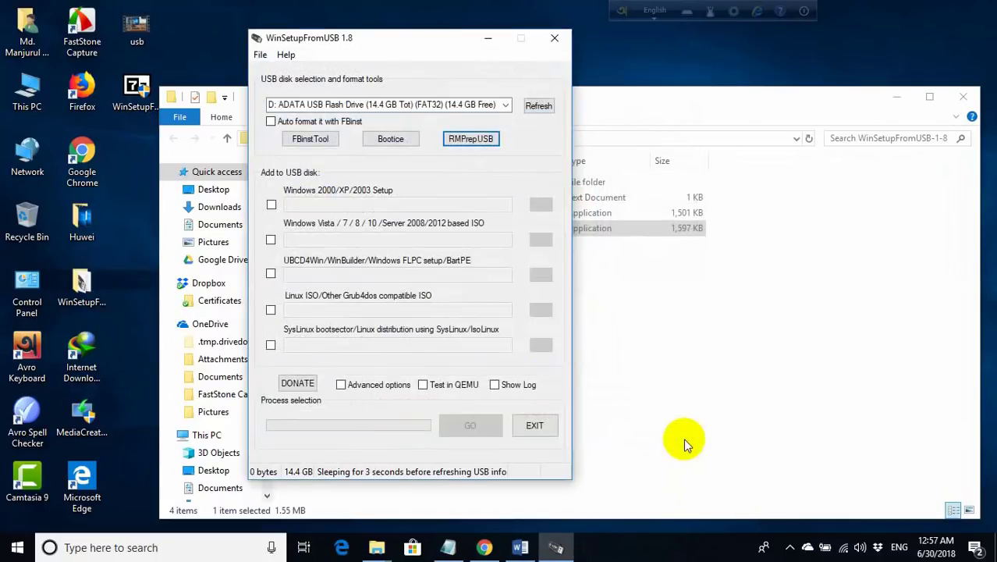
left_click(271, 204)
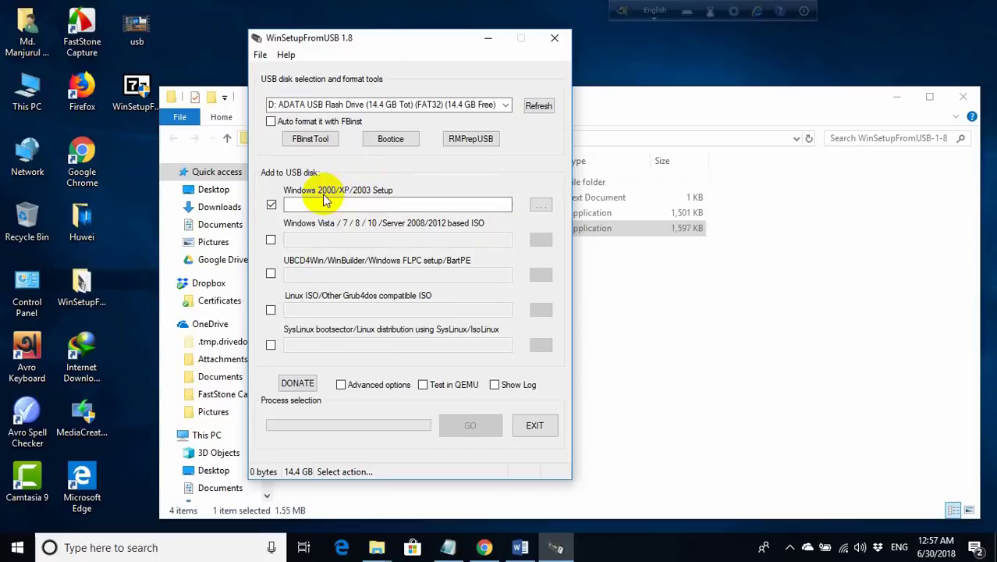
left_click(271, 204)
left_click(271, 241)
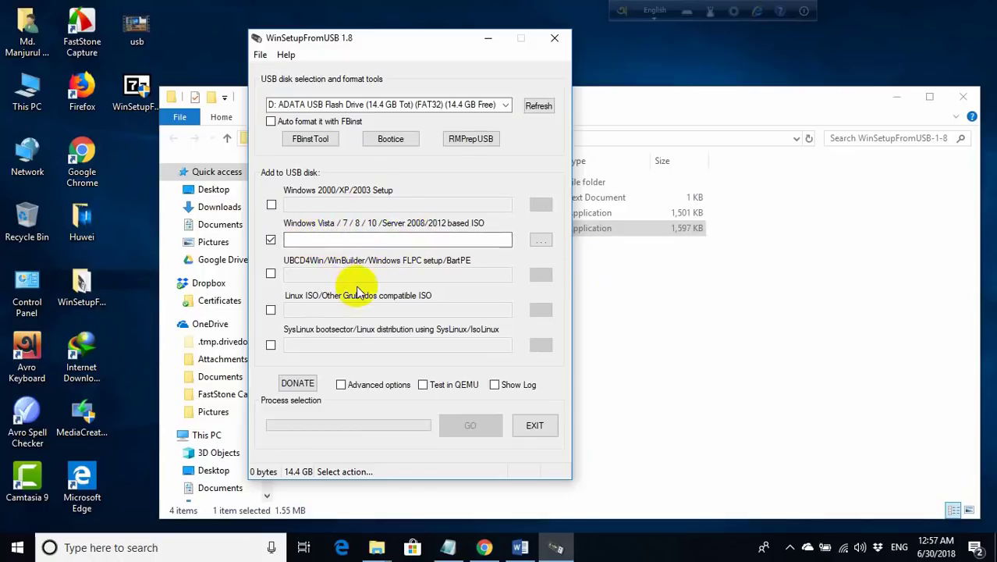
left_click(271, 310)
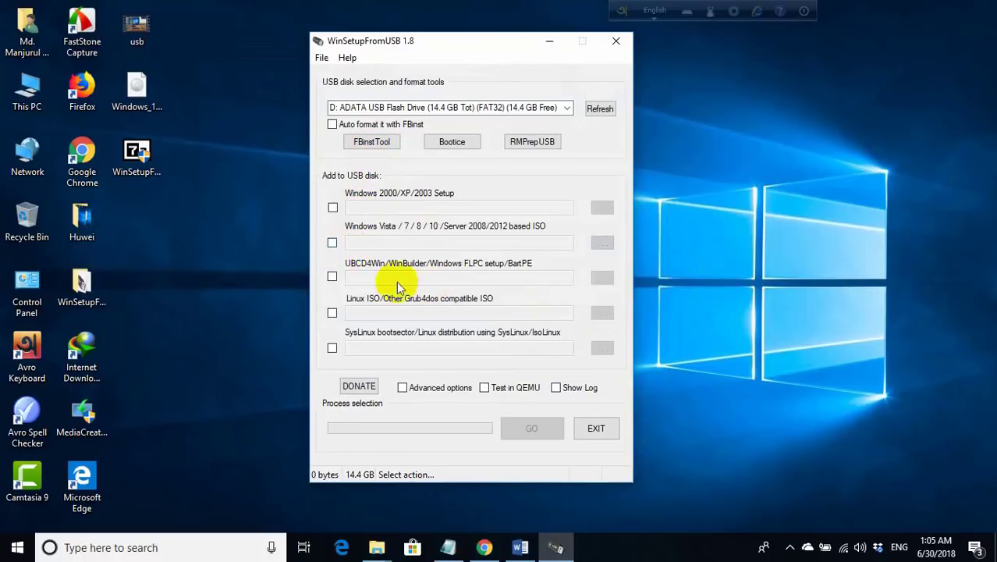
- Enable the Windows Vista / 7 / 8 / 10 / Server 2008/2012 based ISO source and choose Windows_10_(64bit)_1803.iso from the Desktop
left_click(332, 242)
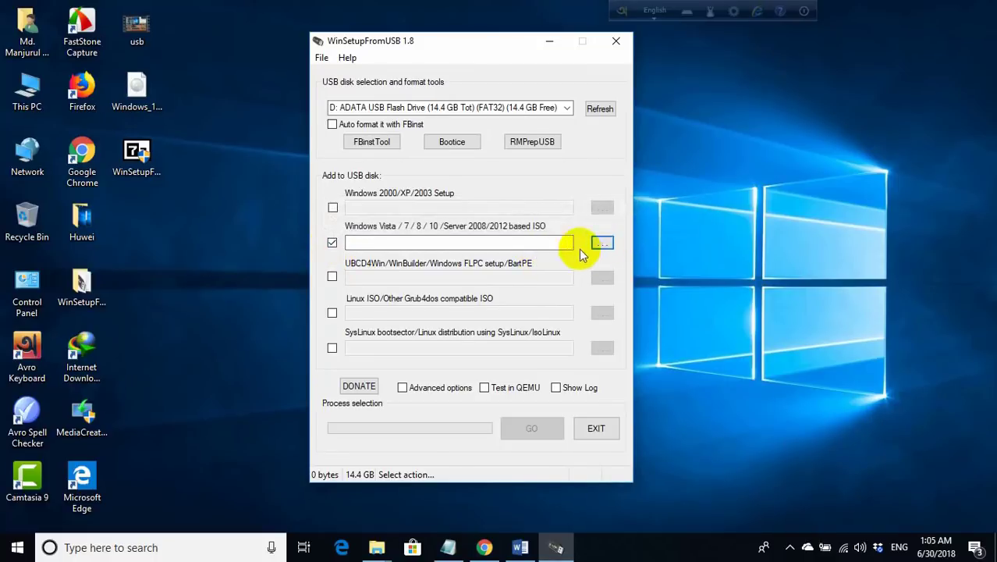
left_click(605, 244)
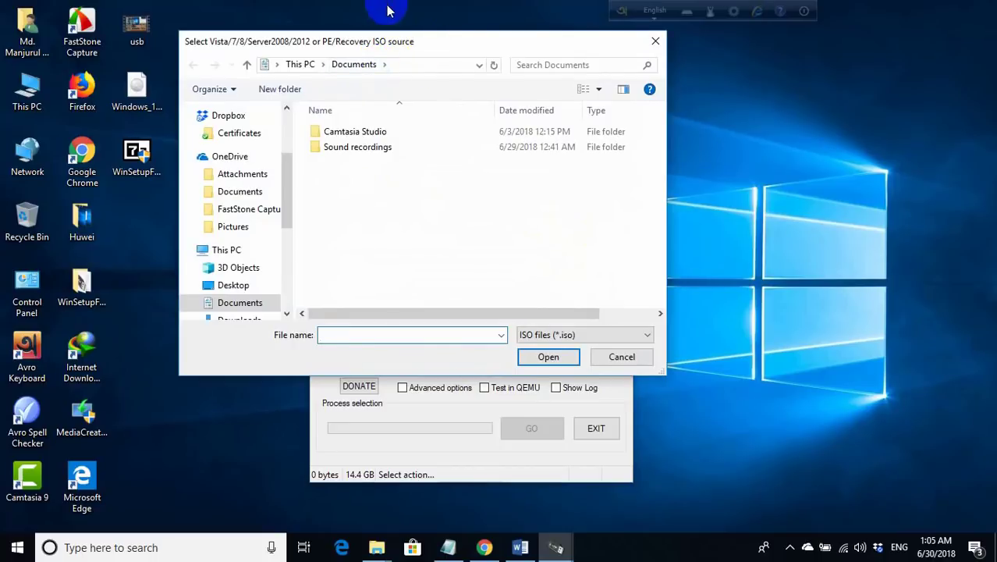
mouse_move(287, 183)
left_mouse_down()
mouse_move(286, 289)
mouse_move(284, 167)
mouse_move(289, 201)
left_mouse_up()
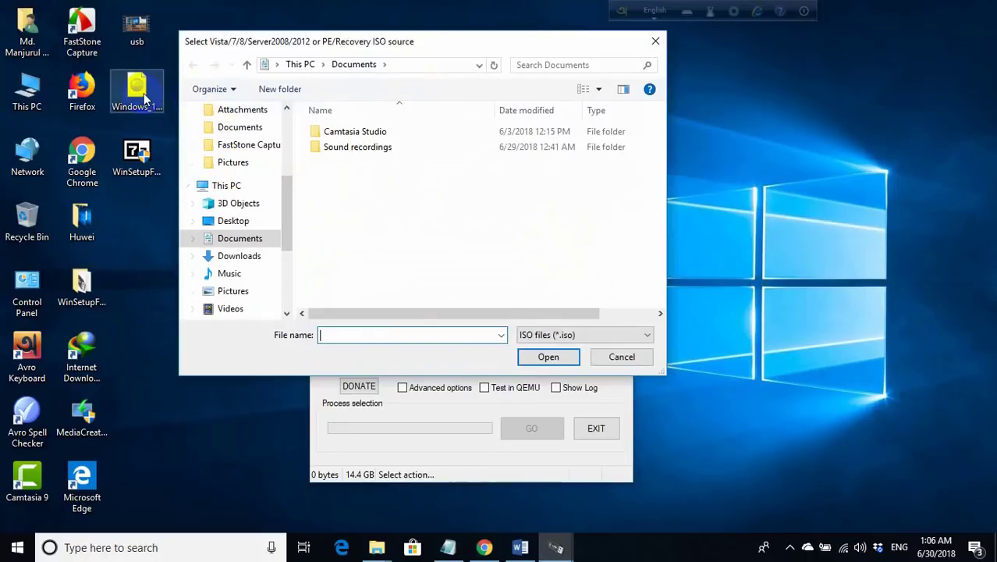
left_click(137, 92)
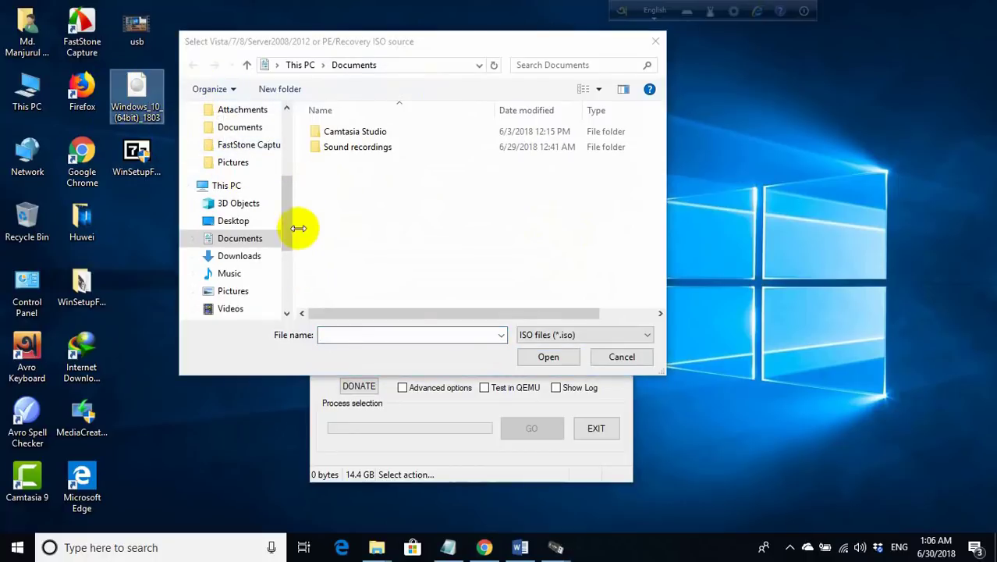
left_click(248, 221)
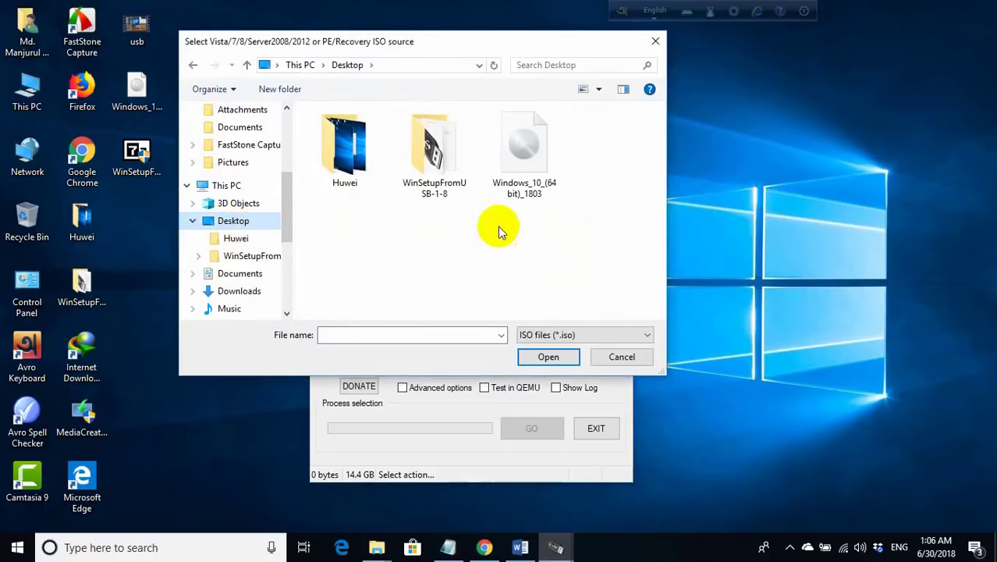
double_click(521, 165)
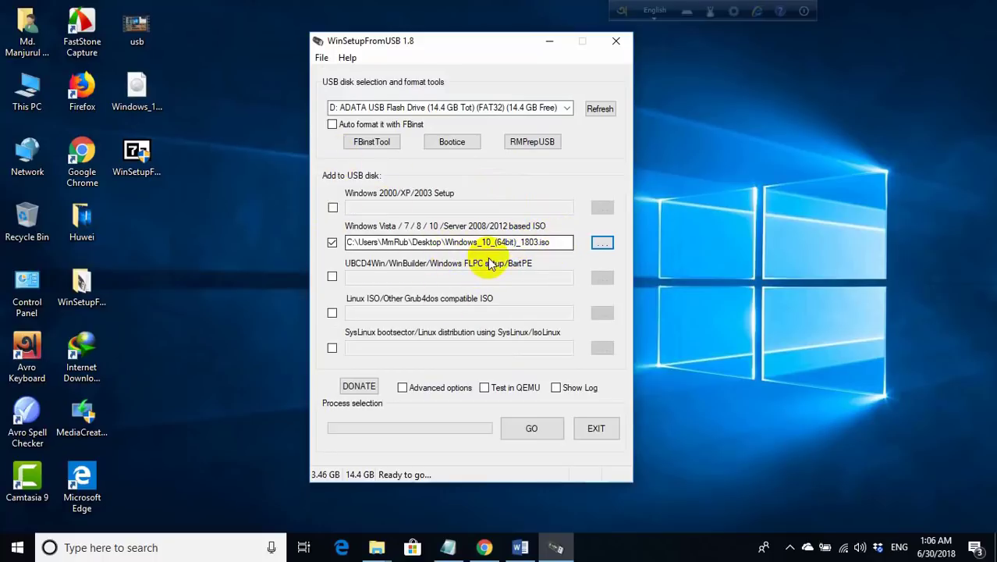
- Write the Windows 10 setup to the USB drive, acknowledge the finished job and close WinSetupFromUSB
left_click(530, 432)
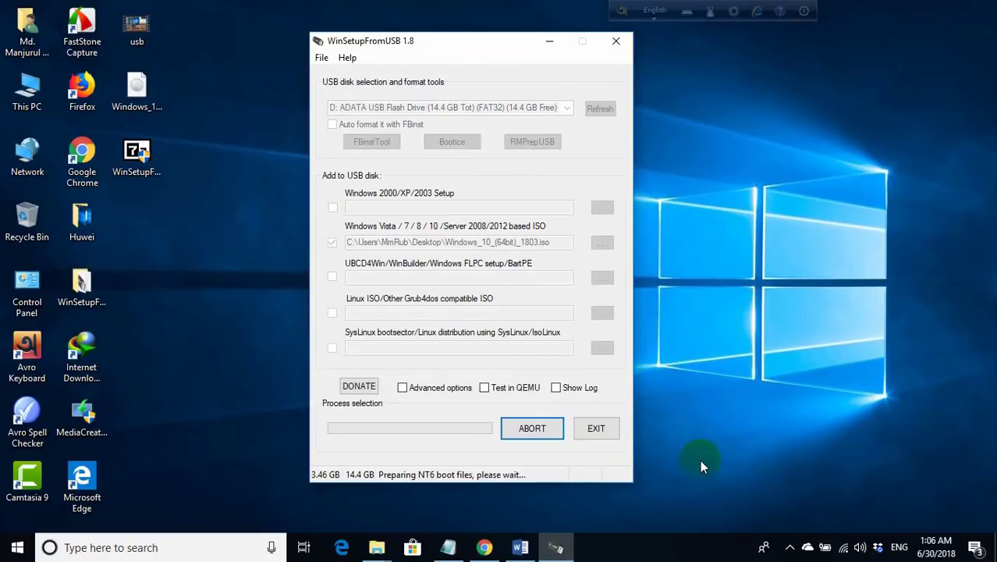
left_click(942, 457)
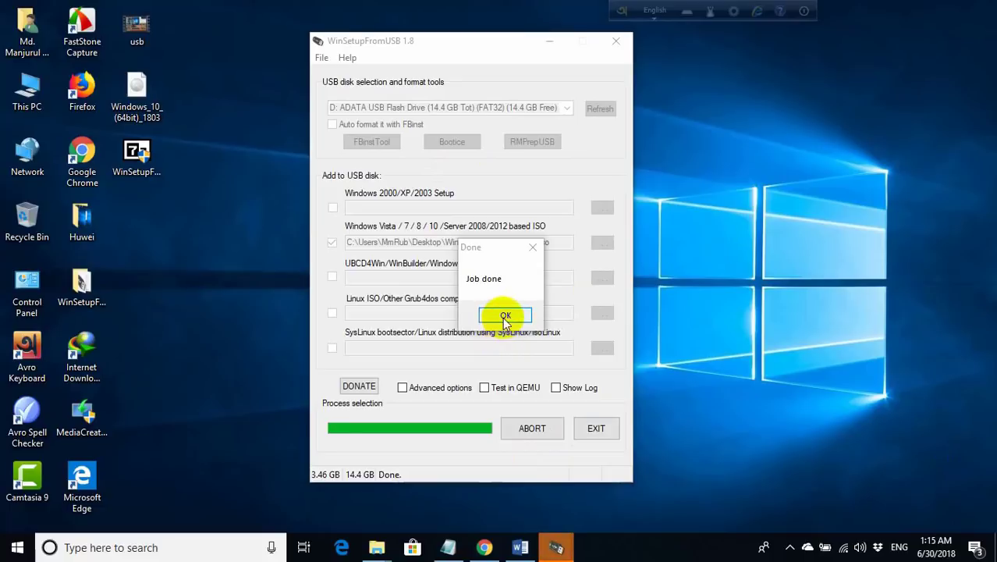
left_click(506, 317)
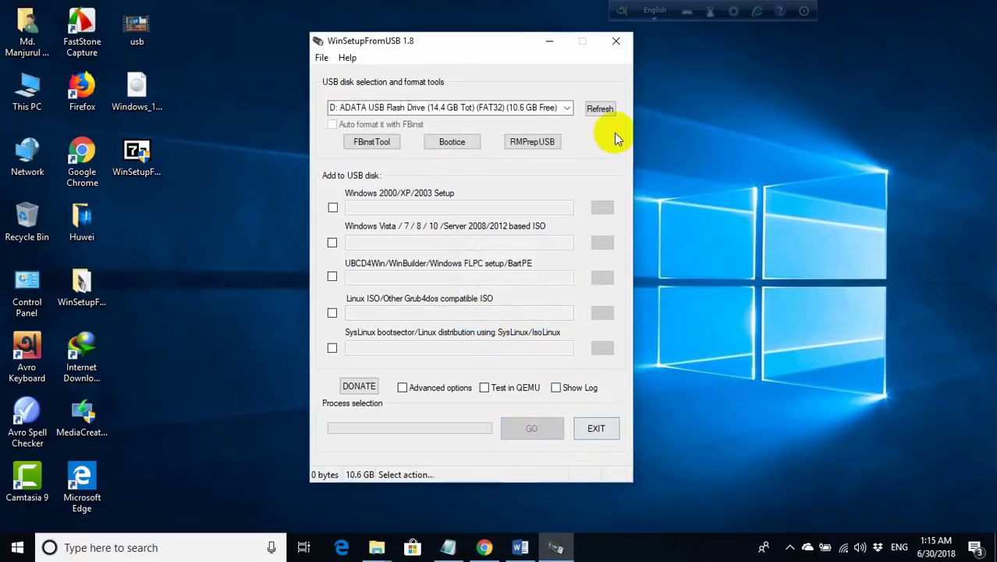
left_click(616, 42)
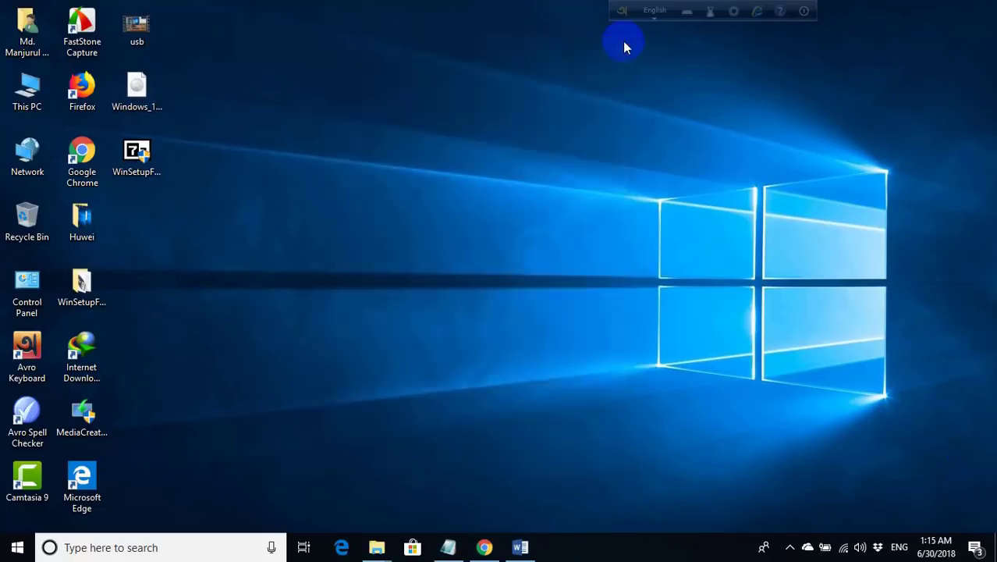
right_click(532, 129)
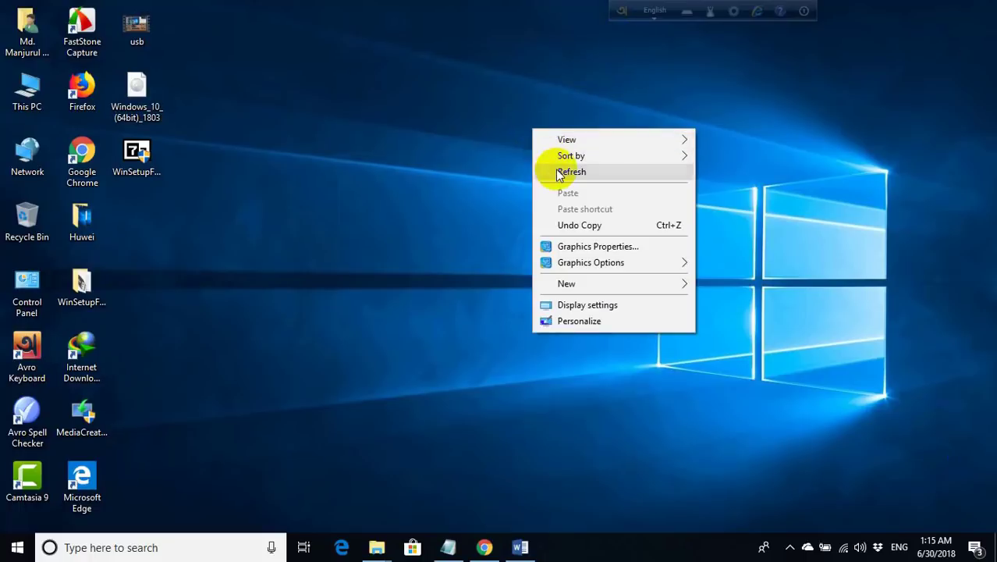